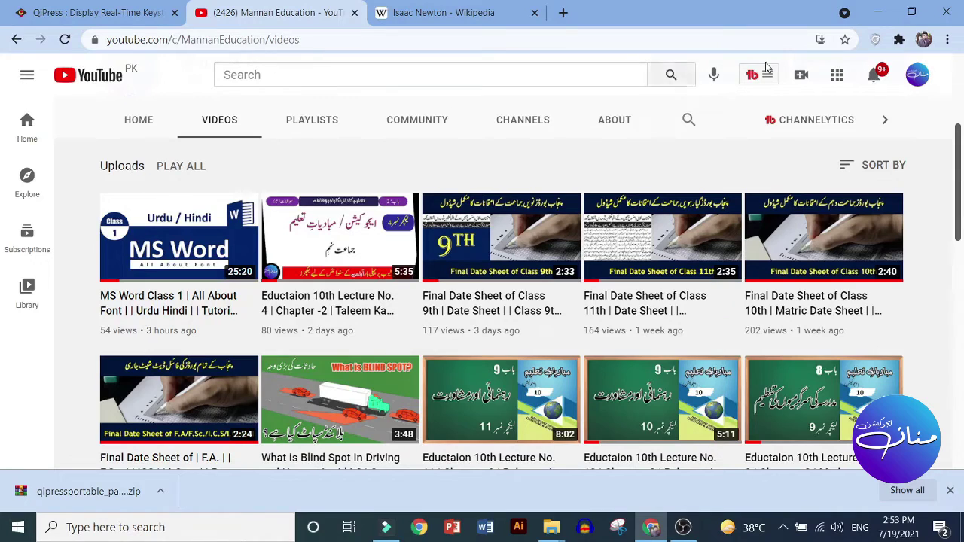
# Minimize the YouTube browser window to reveal the Windows desktop.
pyautogui.click(876, 12)
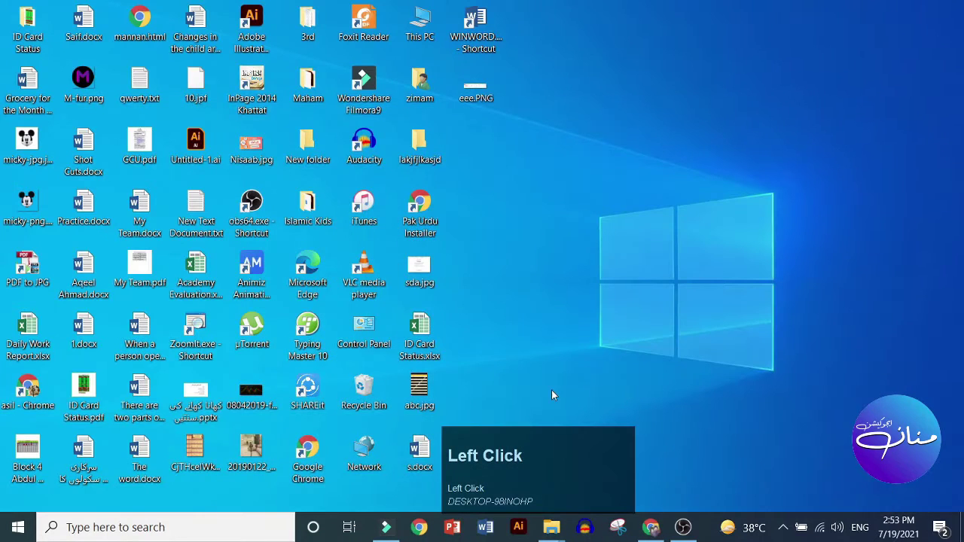
pyautogui.moveTo(550, 527)
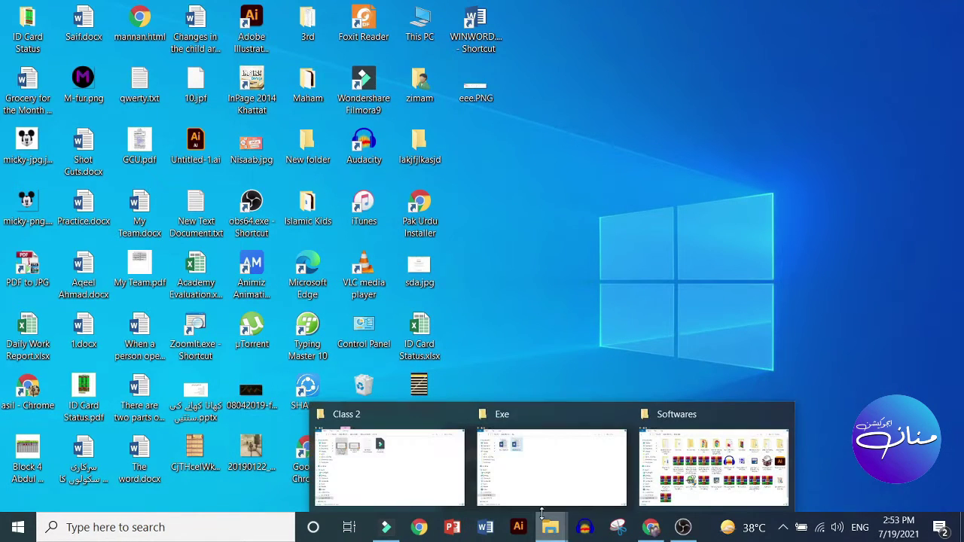
# Open Exercise.docx from the Exe folder on Local Disk (E:) in Word.
pyautogui.click(515, 492)
pyautogui.click(494, 283)
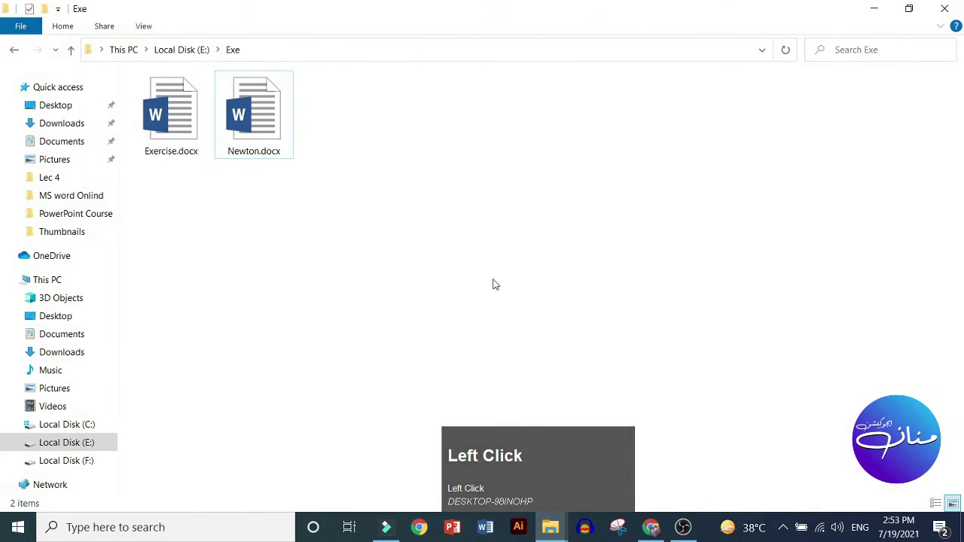
pyautogui.click(200, 125)
pyautogui.doubleClick(200, 125)
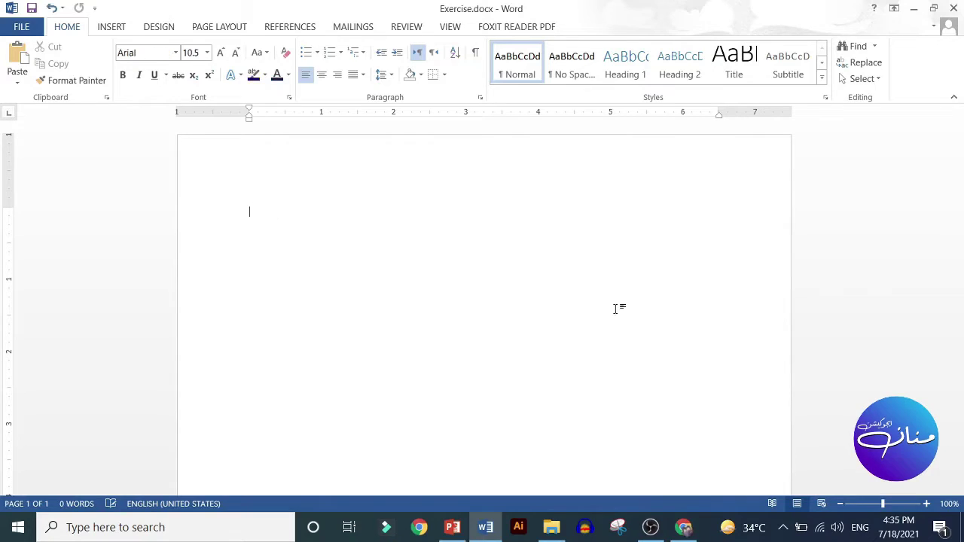
# Type 'Provinces of Pakistan are under here:' then Punjab, Sindh, KPK, Balochistan, Gilgit Baltistan on separate lines.
pyautogui.write('Provinces of Paki')
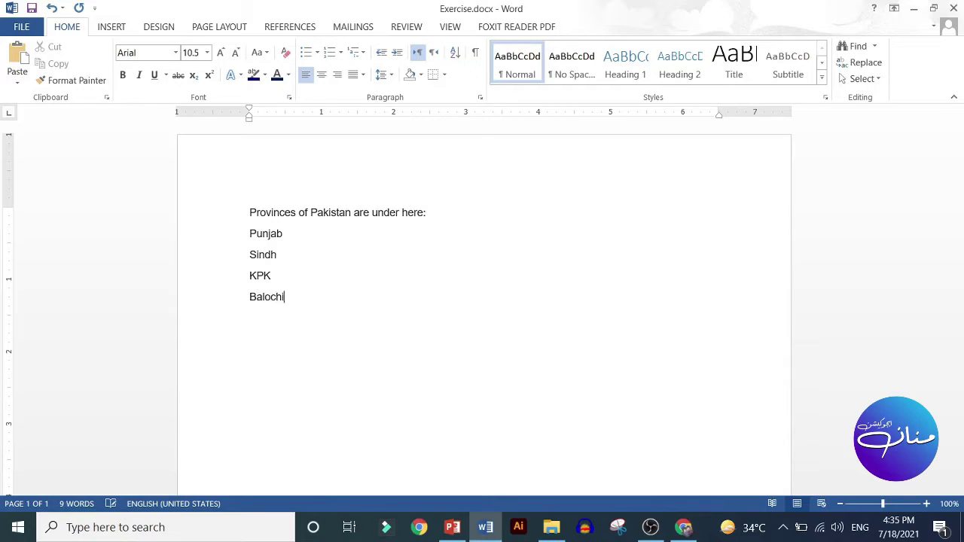
pyautogui.write('stan')
pyautogui.press('Return')
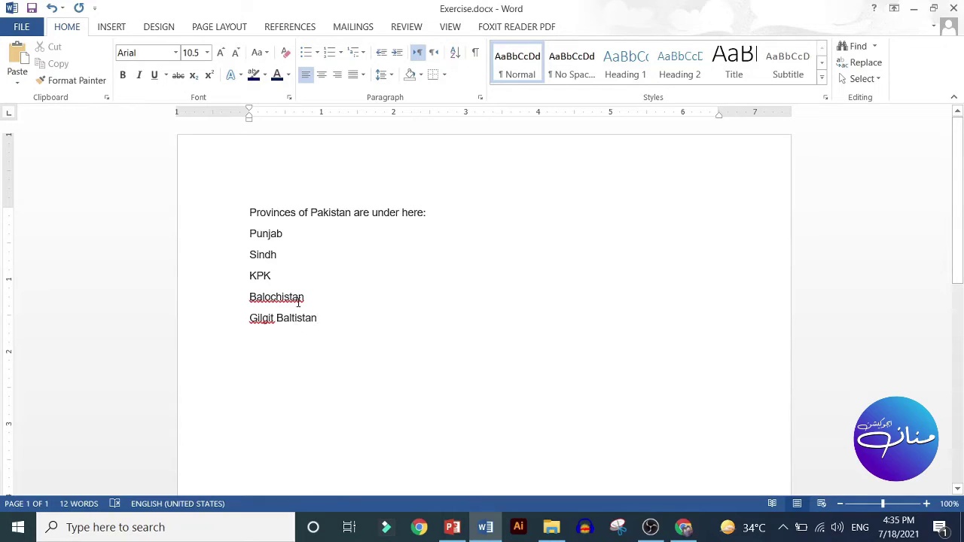
# Select the five province lines and turn them into a bulleted list.
pyautogui.moveTo(251, 233); pyautogui.dragTo(273, 321)
pyautogui.click(334, 328)
pyautogui.moveTo(333, 316)
pyautogui.mouseDown()
pyautogui.moveTo(238, 299)
pyautogui.moveTo(221, 254)
pyautogui.moveTo(230, 240)
pyautogui.mouseUp()
pyautogui.click(318, 320)
pyautogui.moveTo(322, 323)
pyautogui.mouseDown()
pyautogui.moveTo(250, 251)
pyautogui.moveTo(249, 232)
pyautogui.mouseUp()
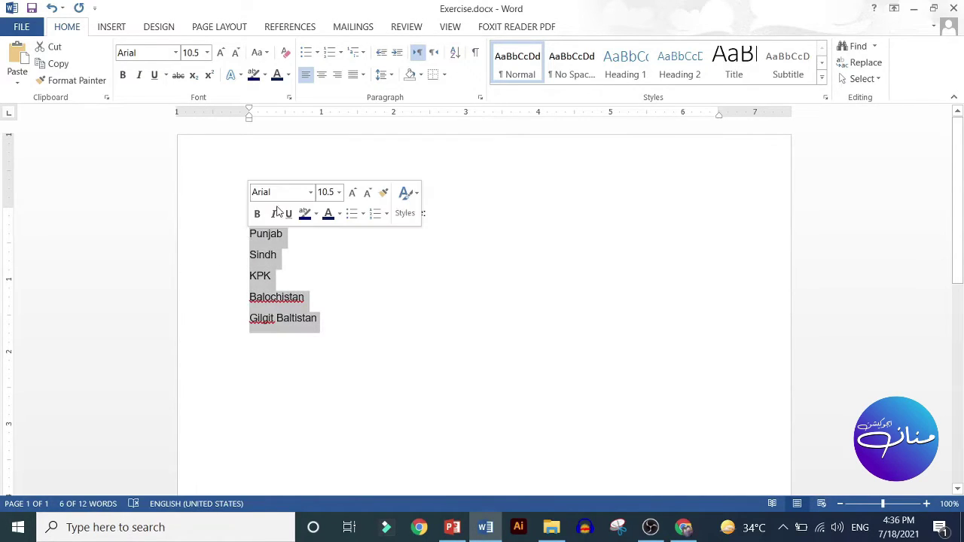
pyautogui.click(248, 235)
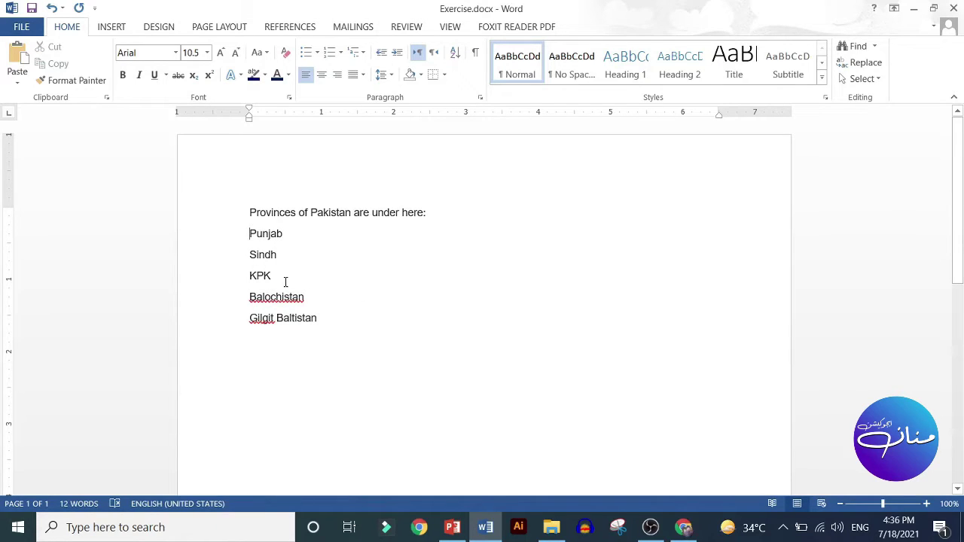
pyautogui.moveTo(324, 322); pyautogui.dragTo(250, 232)
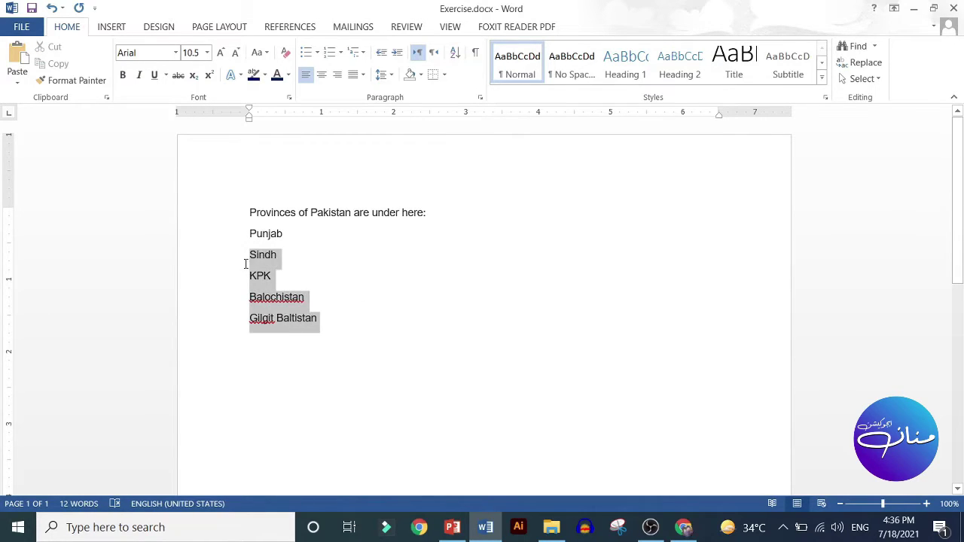
pyautogui.click(335, 316)
pyautogui.moveTo(327, 318); pyautogui.dragTo(249, 232)
pyautogui.click(303, 58)
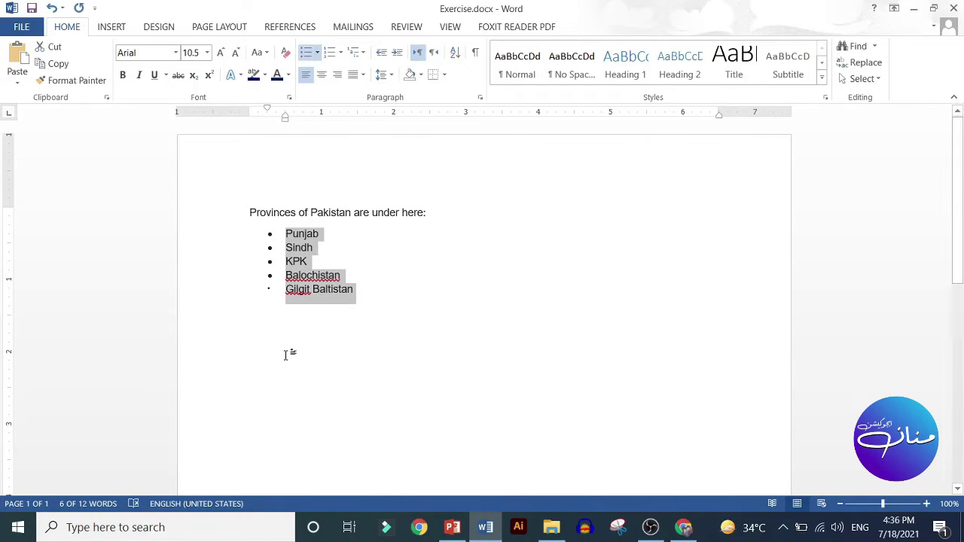
# Change the province list's bullet style to checkmarks.
pyautogui.click(284, 291)
pyautogui.moveTo(361, 289); pyautogui.dragTo(266, 247)
pyautogui.click(318, 53)
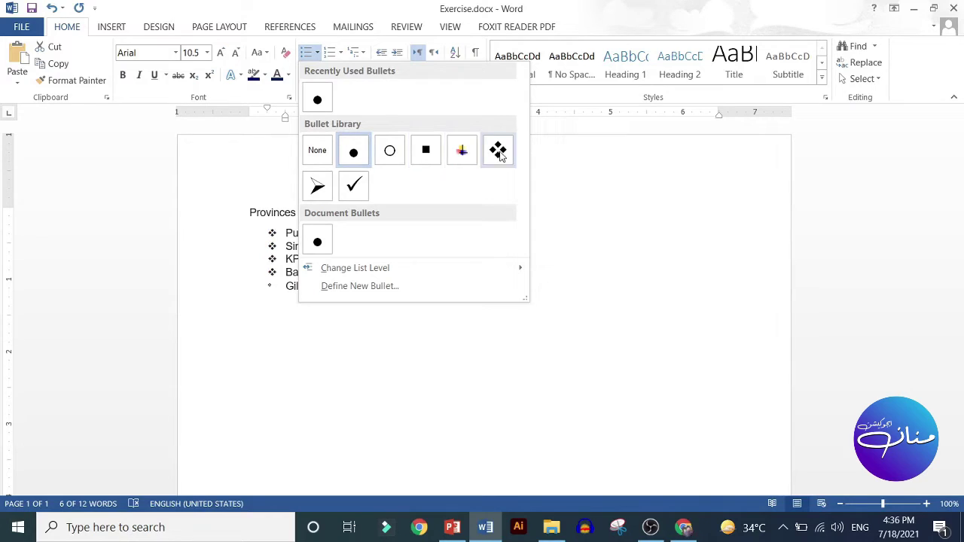
pyautogui.click(353, 186)
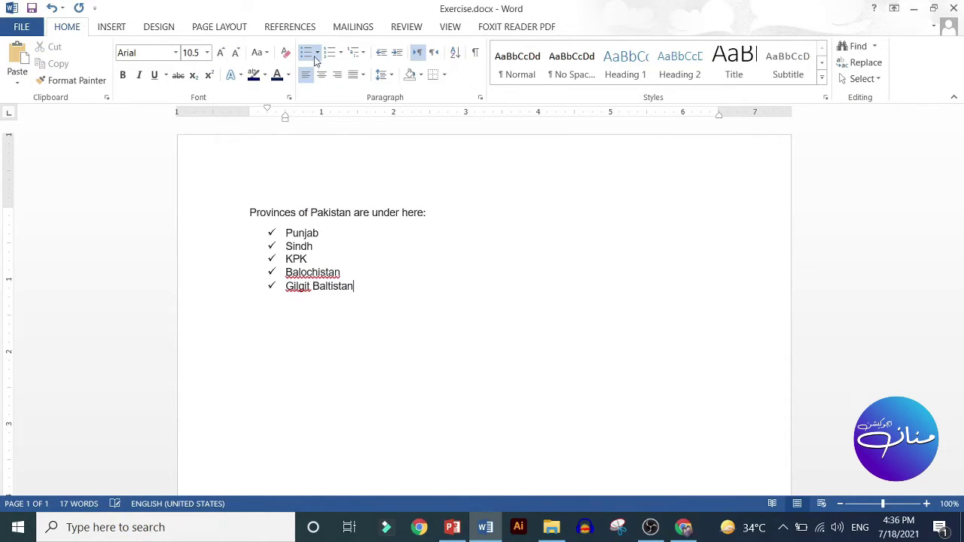
pyautogui.moveTo(359, 287); pyautogui.dragTo(274, 224)
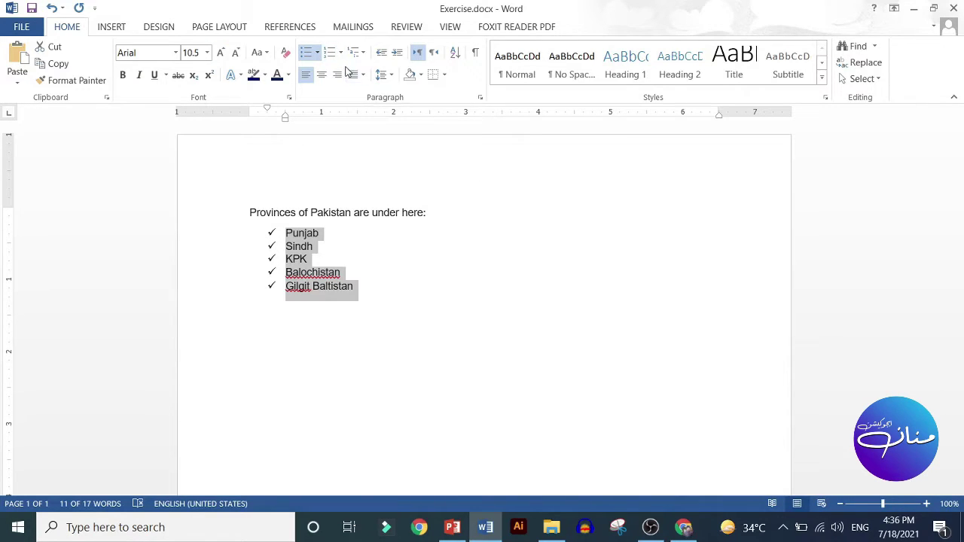
# Switch the province list to i., ii., iii. lowercase Roman numeral numbering.
pyautogui.click(341, 57)
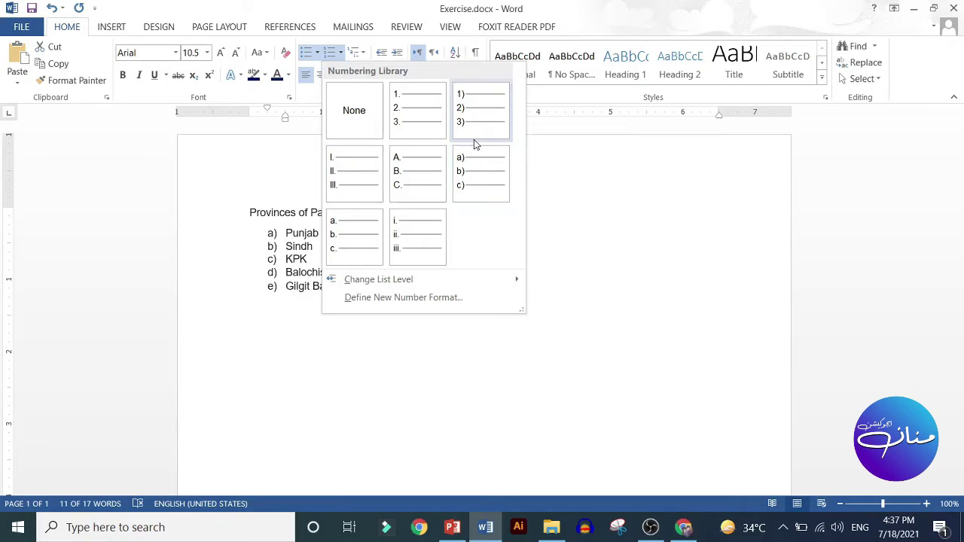
pyautogui.click(400, 241)
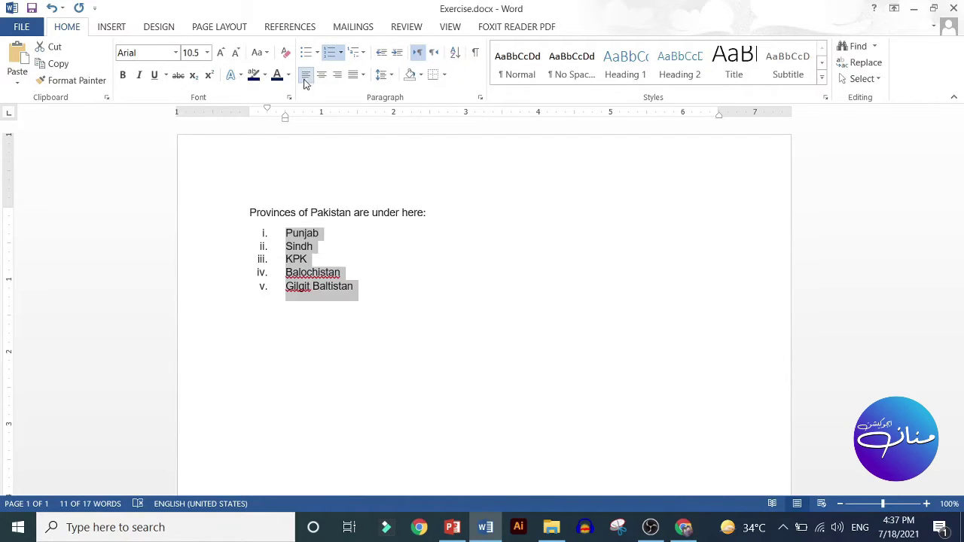
pyautogui.click(306, 77)
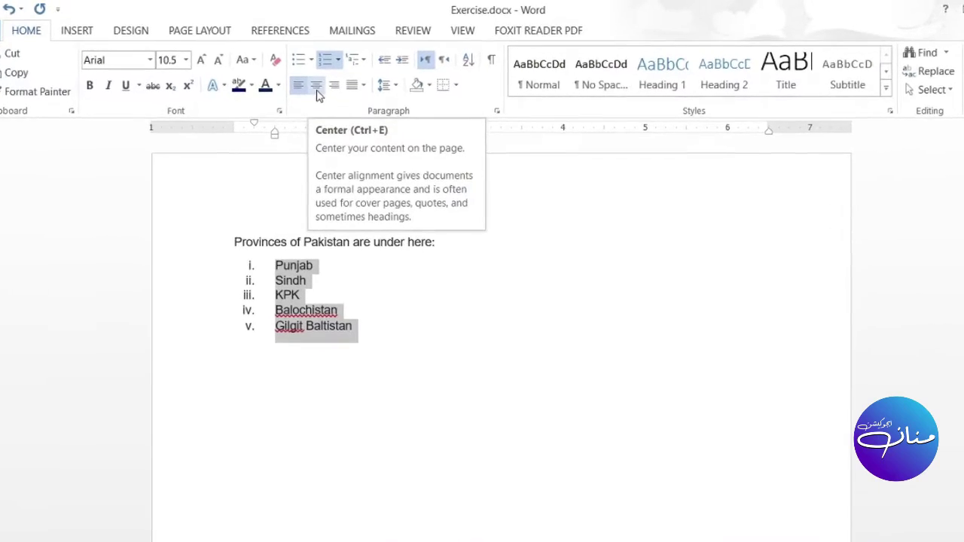
pyautogui.click(319, 86)
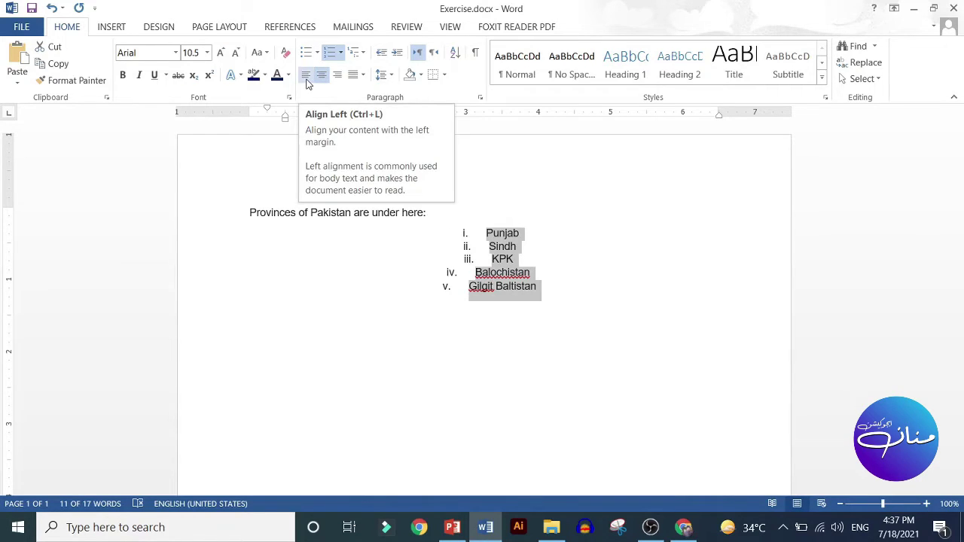
pyautogui.click(306, 76)
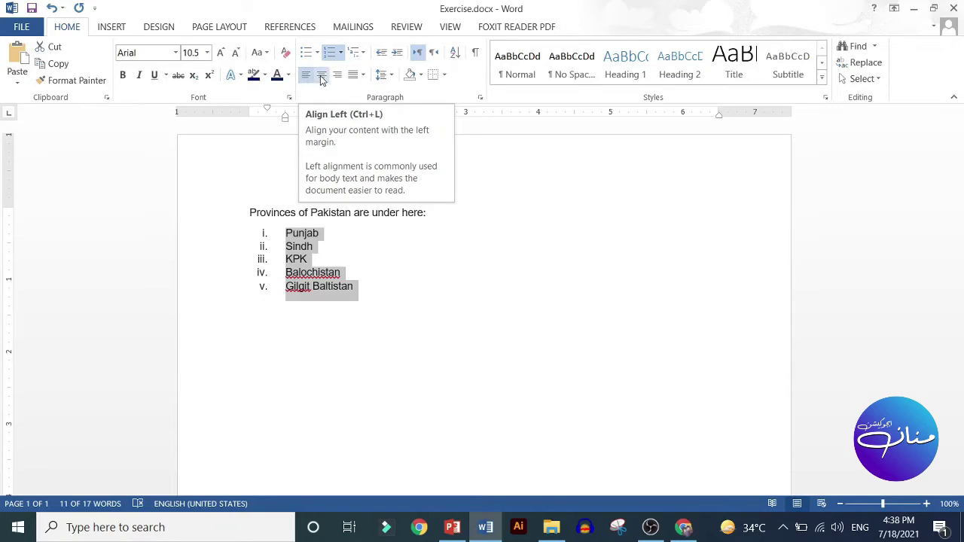
pyautogui.hotkey('ctrl', 'e')
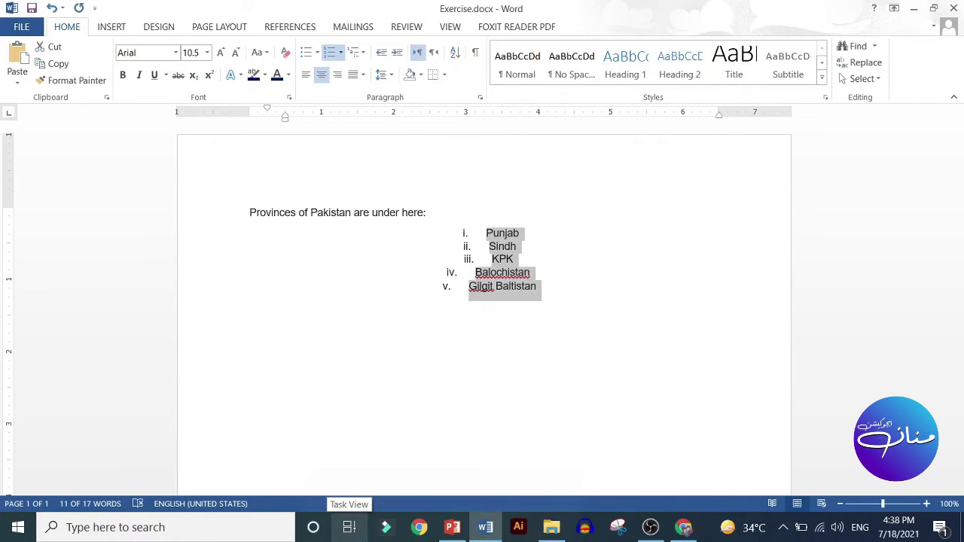
pyautogui.hotkey('ctrl', 'r')
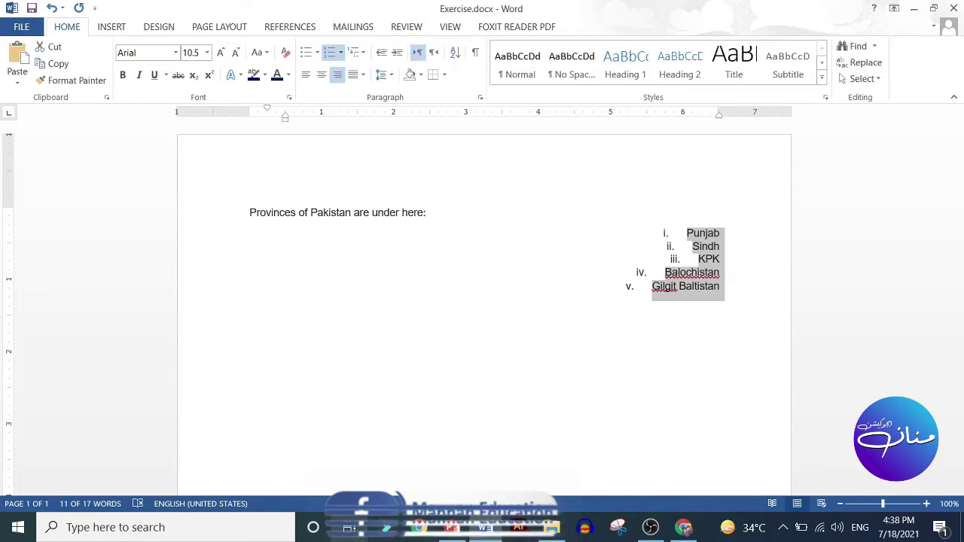
pyautogui.hotkey('ctrl', 'l')
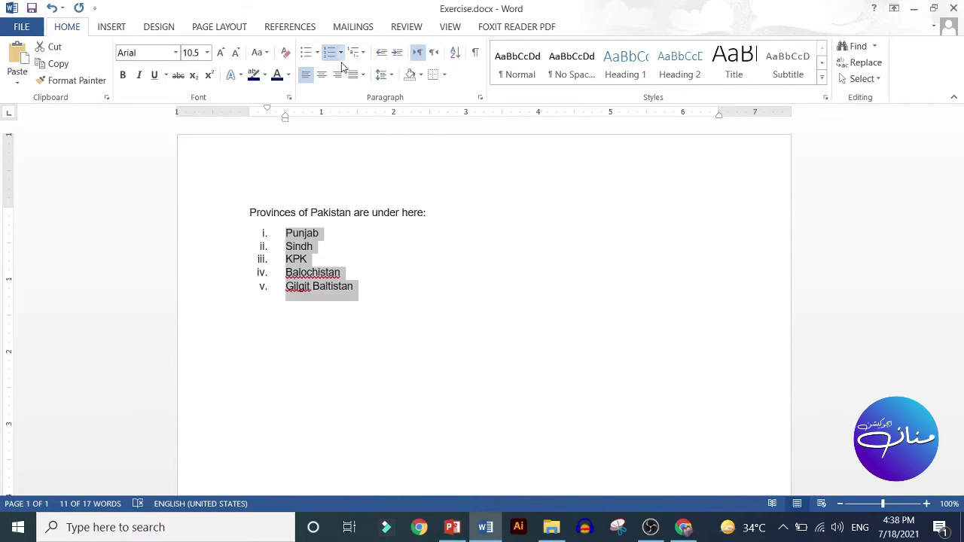
pyautogui.click(364, 76)
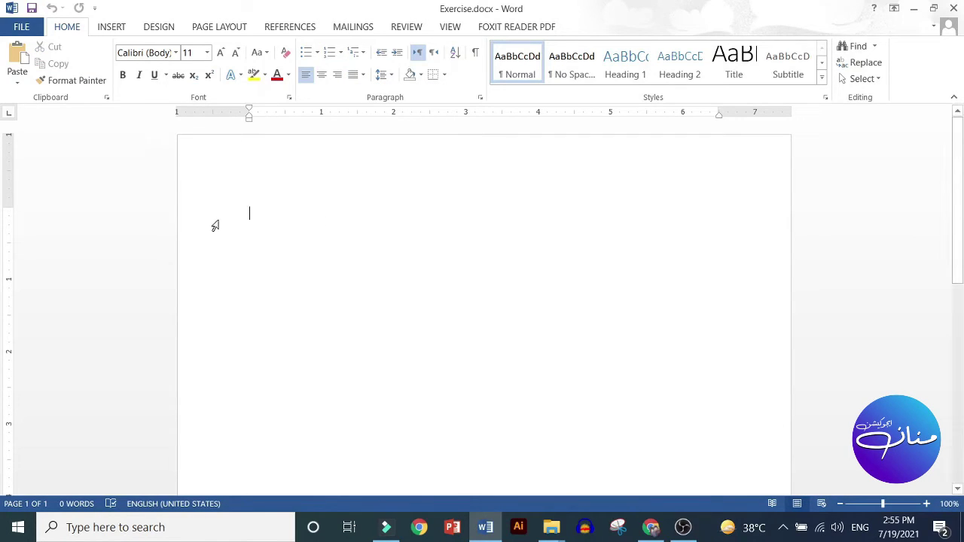
# Copy the Newton paragraph from Newton.docx in the Exe folder.
pyautogui.click(487, 527)
pyautogui.click(293, 308)
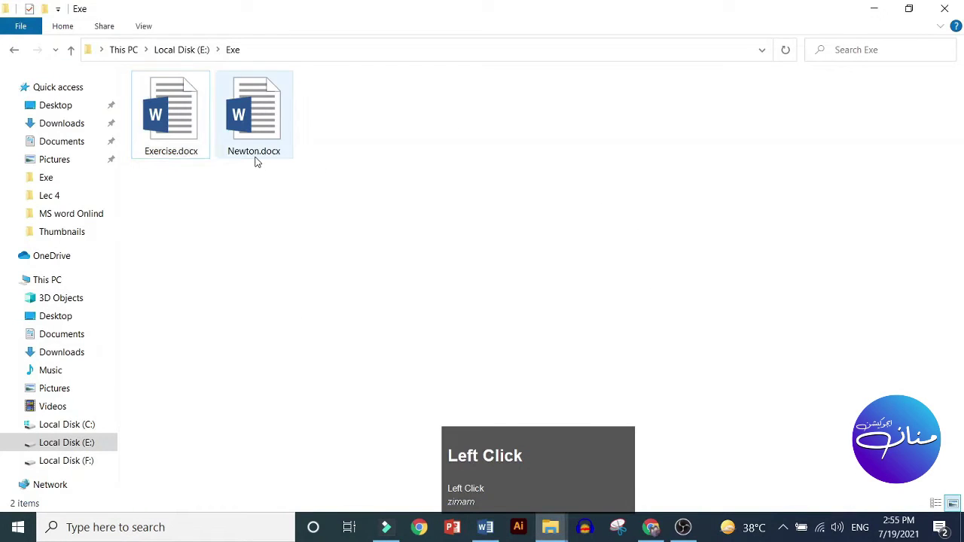
pyautogui.doubleClick(254, 120)
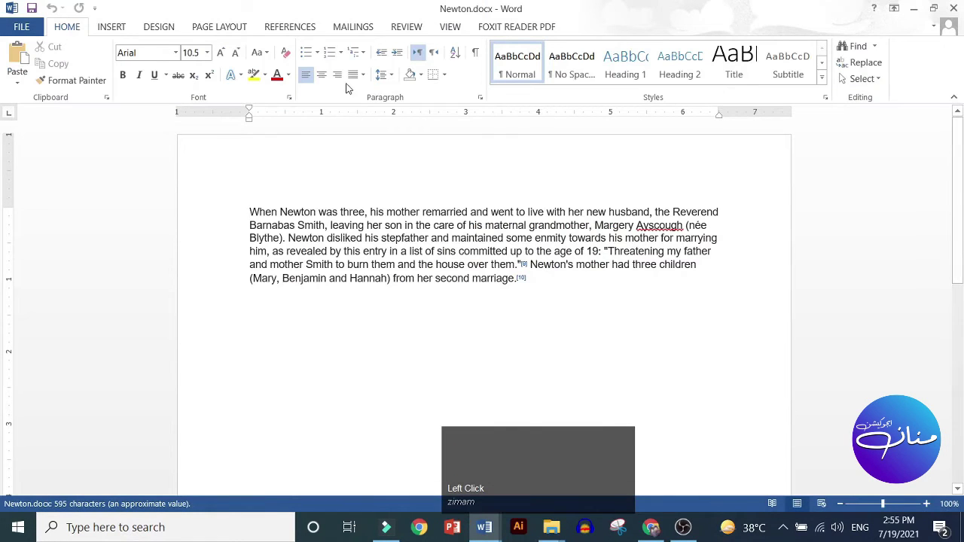
pyautogui.moveTo(548, 287)
pyautogui.mouseDown()
pyautogui.moveTo(244, 225)
pyautogui.moveTo(241, 212)
pyautogui.mouseUp()
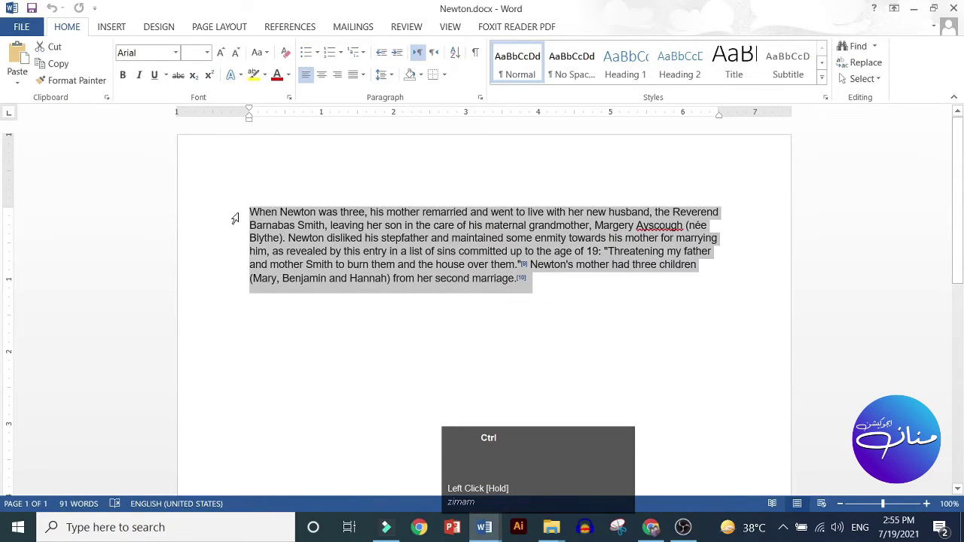
pyautogui.hotkey('ctrl', 'c')
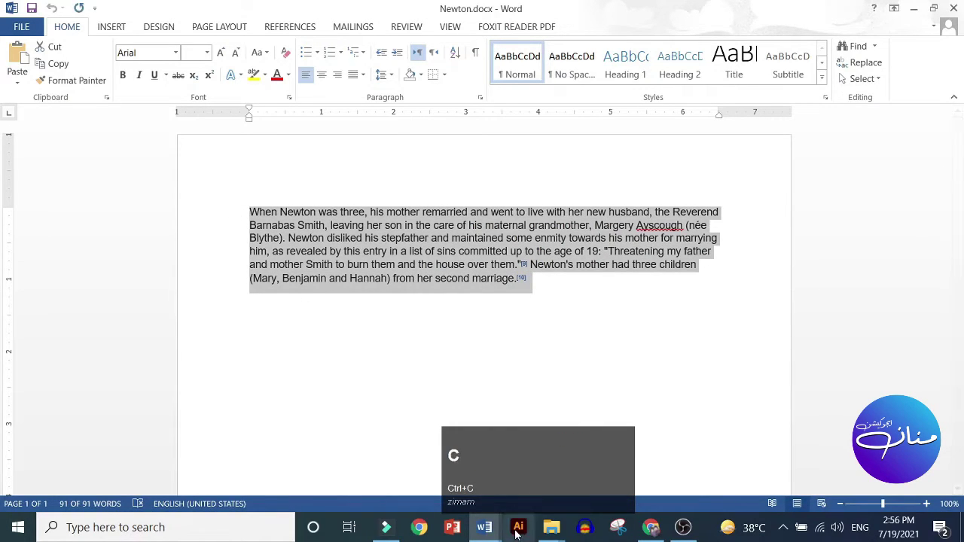
# Paste the Newton paragraph into Exercise.docx and remove its 'i.' numbering.
pyautogui.click(484, 528)
pyautogui.click(433, 486)
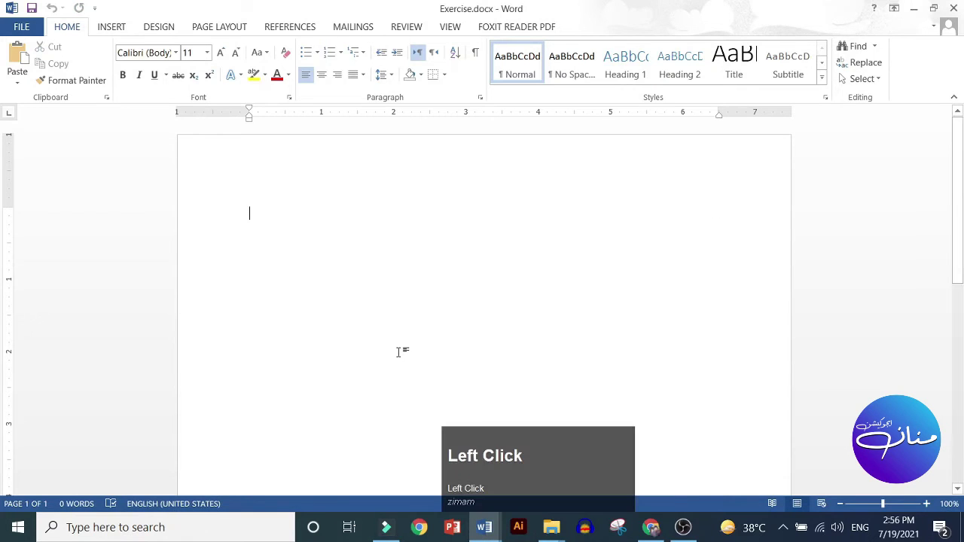
pyautogui.hotkey('ctrl', 'v')
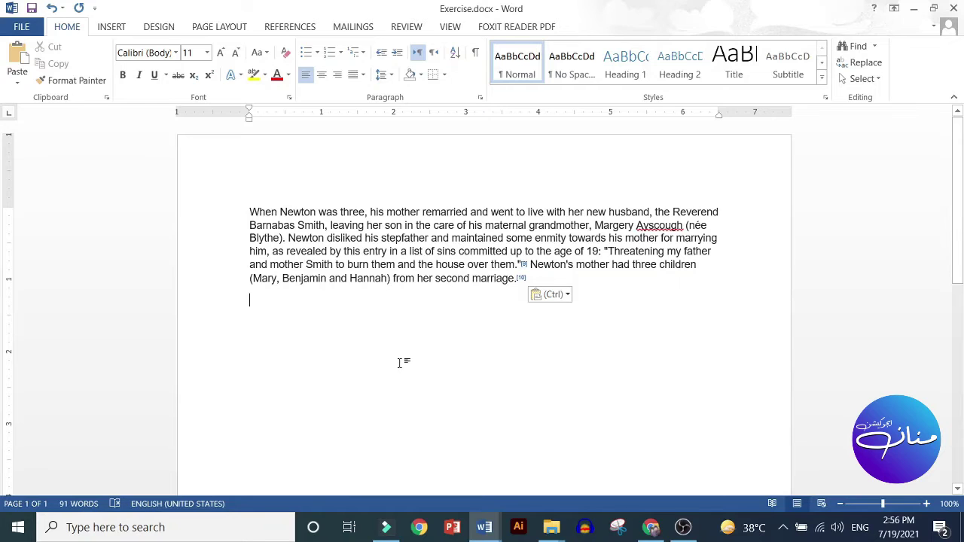
pyautogui.press('ctrl')
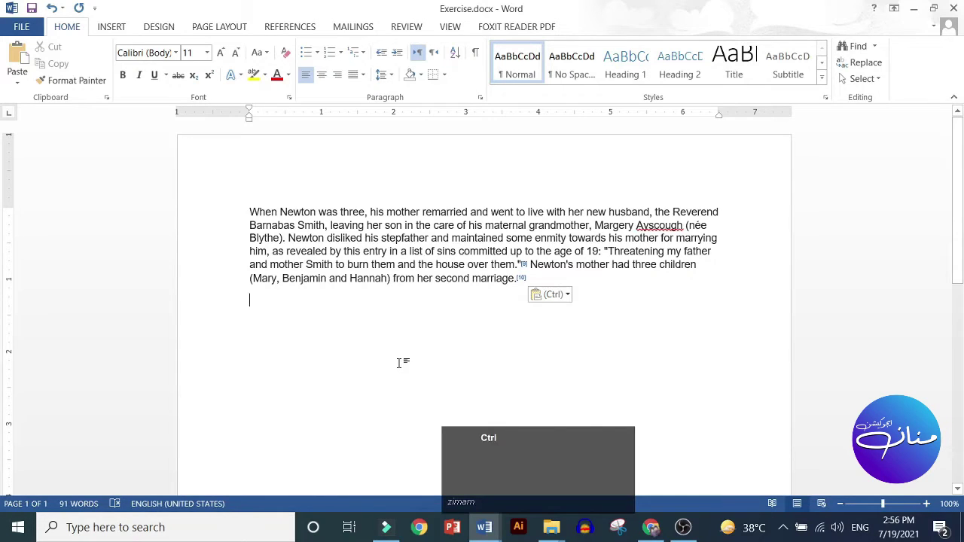
pyautogui.press('ctrl')
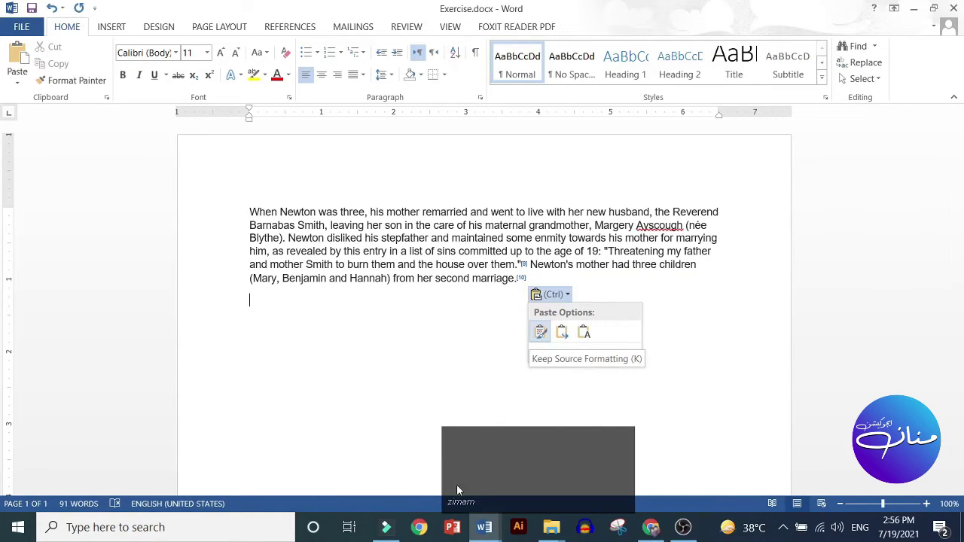
pyautogui.click(574, 408)
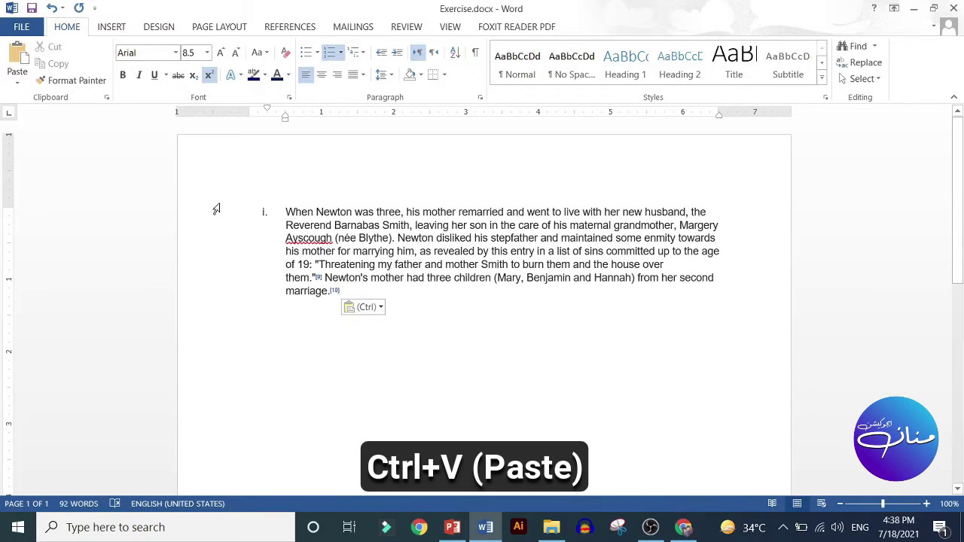
pyautogui.click(274, 211)
pyautogui.hotkey('ctrl', 'shift', 'n')
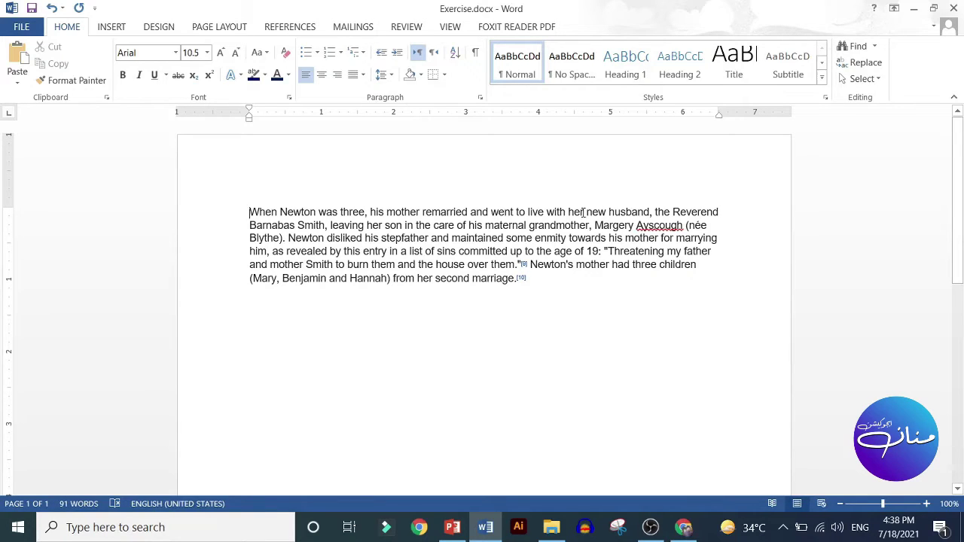
# Apply Justify alignment to the whole Newton paragraph, then reselect its text.
pyautogui.moveTo(721, 216); pyautogui.dragTo(722, 239)
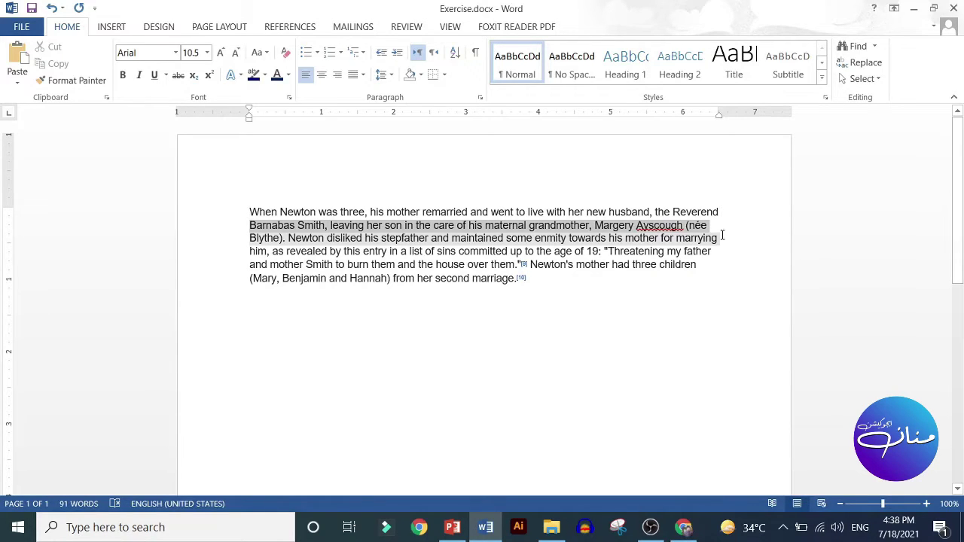
pyautogui.click(719, 218)
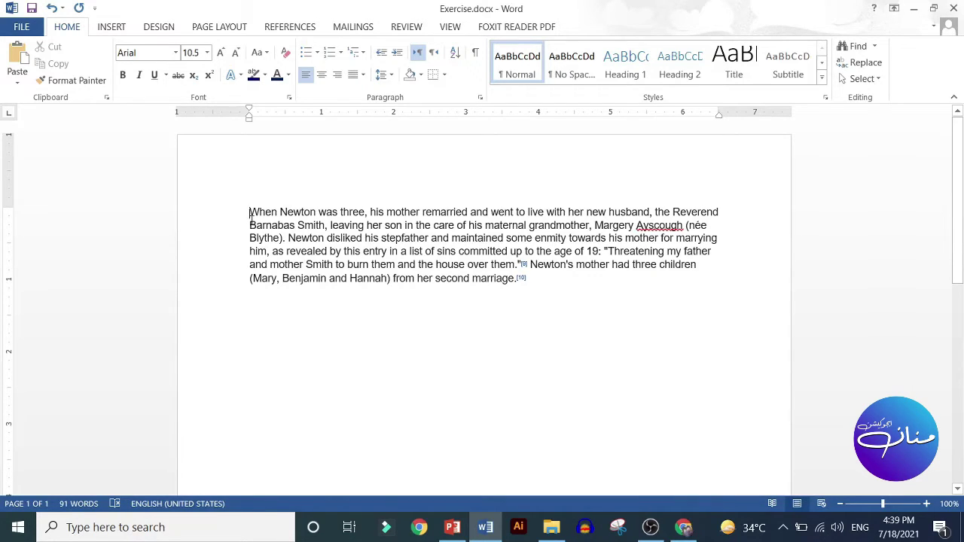
pyautogui.moveTo(251, 215); pyautogui.dragTo(251, 286)
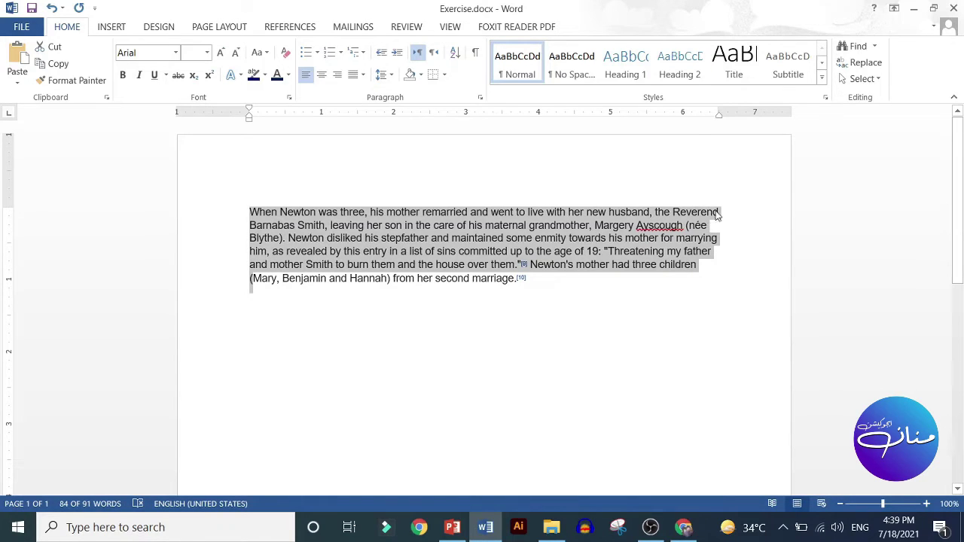
pyautogui.moveTo(528, 295); pyautogui.dragTo(242, 195)
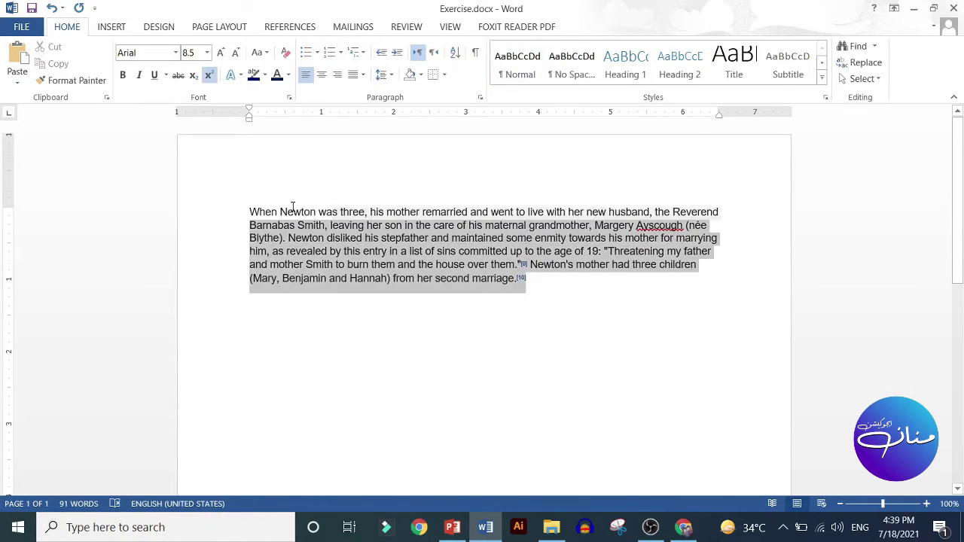
pyautogui.click(359, 76)
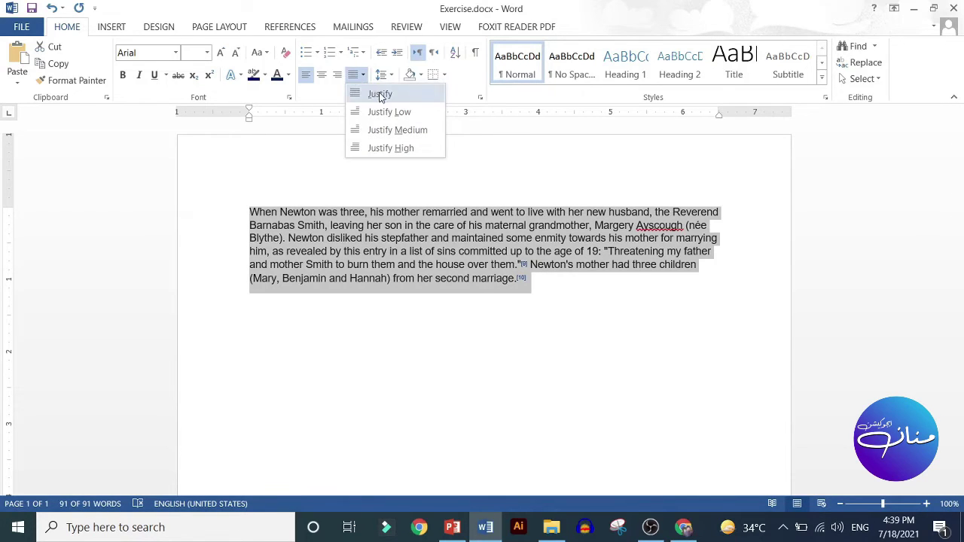
pyautogui.click(378, 92)
pyautogui.click(591, 337)
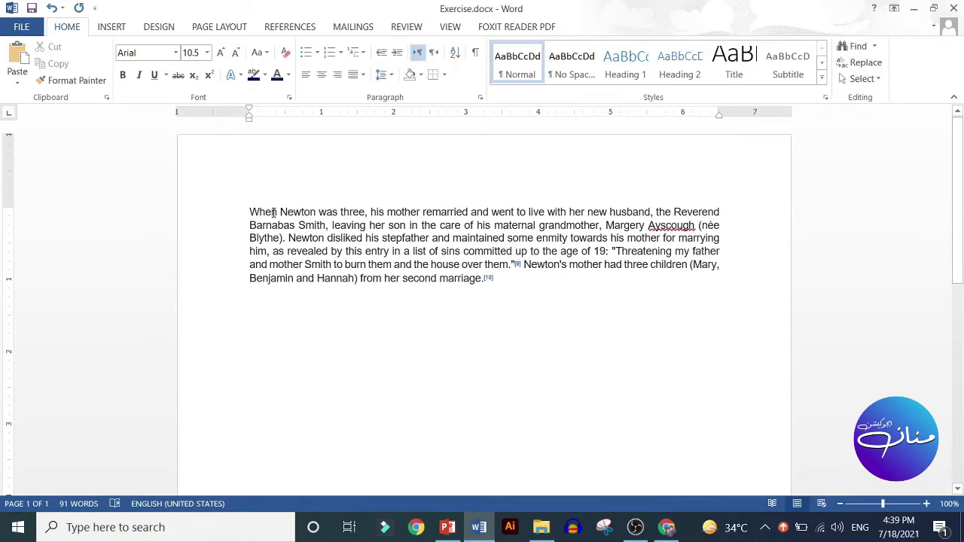
pyautogui.moveTo(273, 212); pyautogui.dragTo(279, 226)
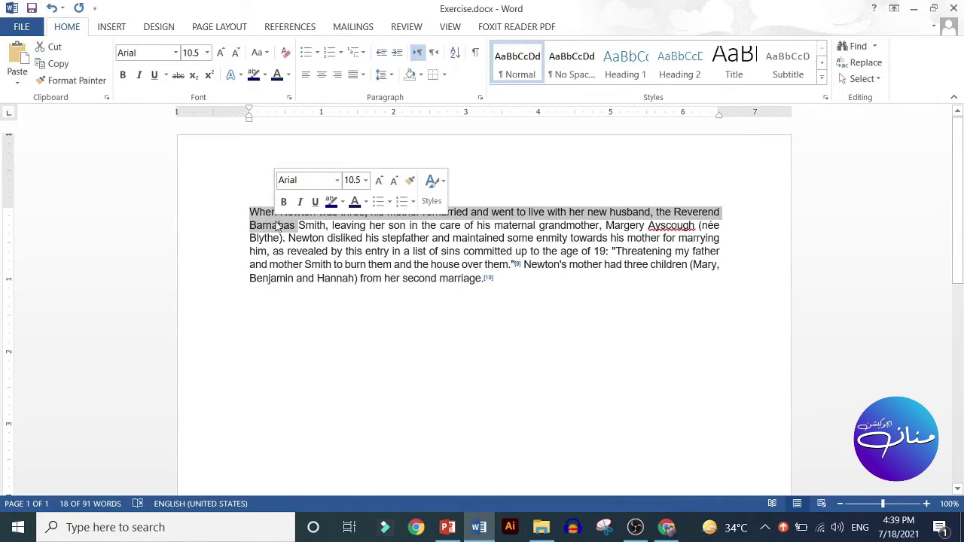
pyautogui.click(269, 223)
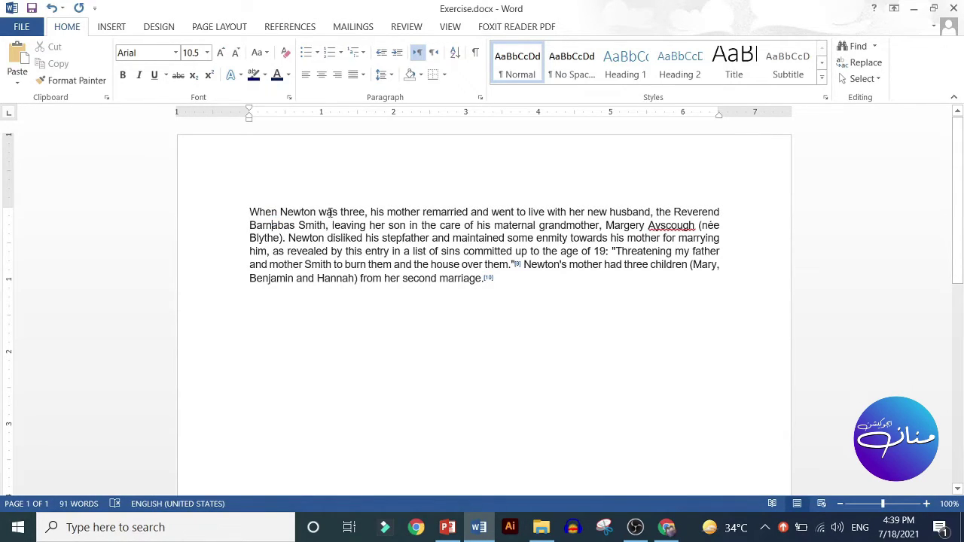
pyautogui.moveTo(329, 212); pyautogui.dragTo(354, 278)
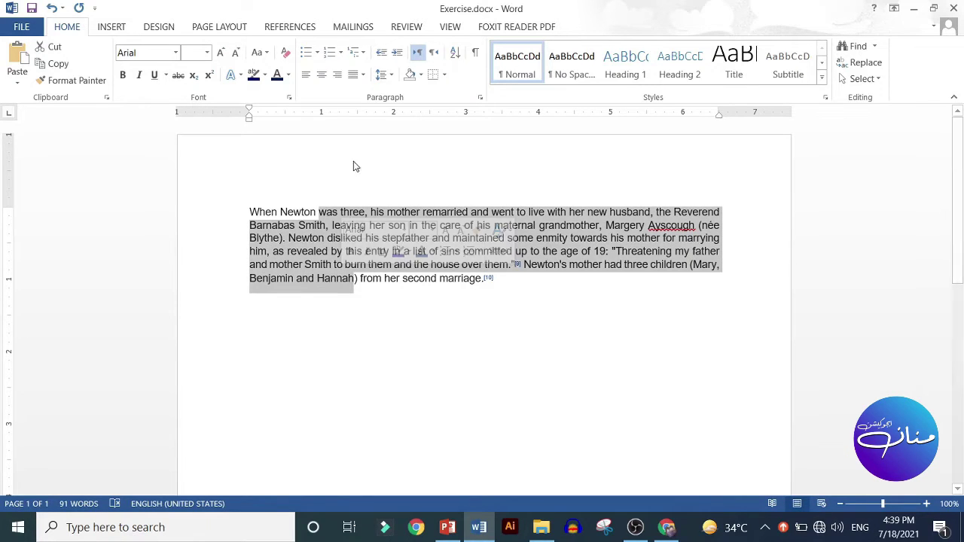
# Try 2.5 line spacing on the Newton paragraph, then settle on 1.5.
pyautogui.click(383, 74)
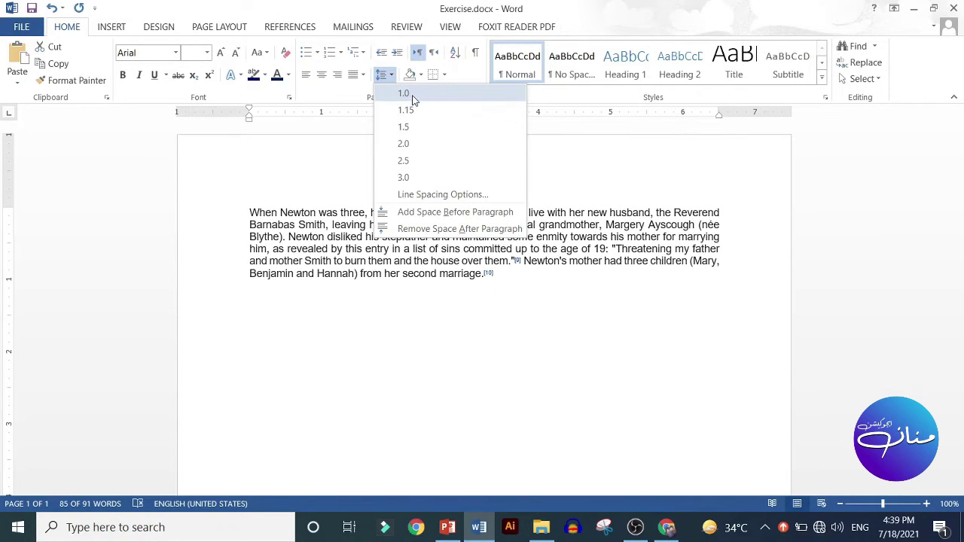
pyautogui.click(414, 161)
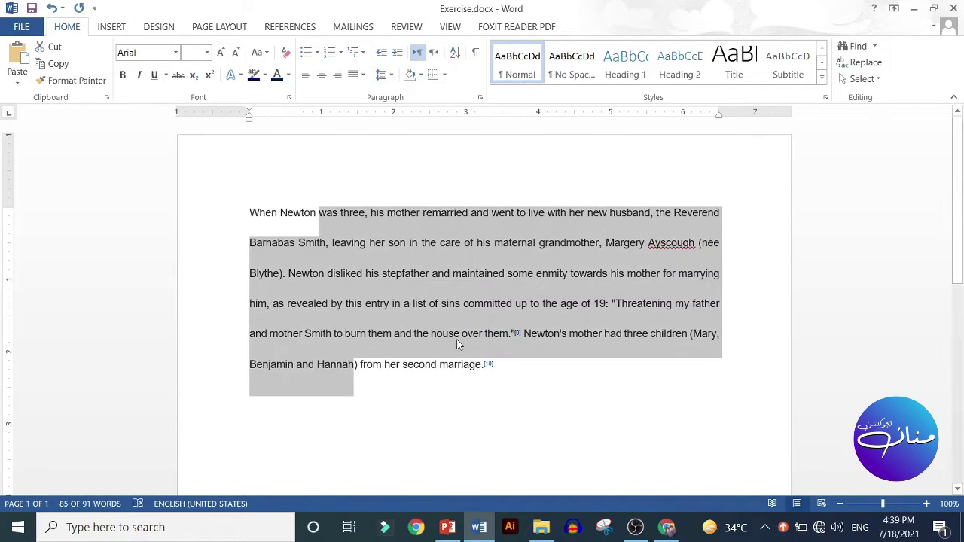
pyautogui.click(384, 75)
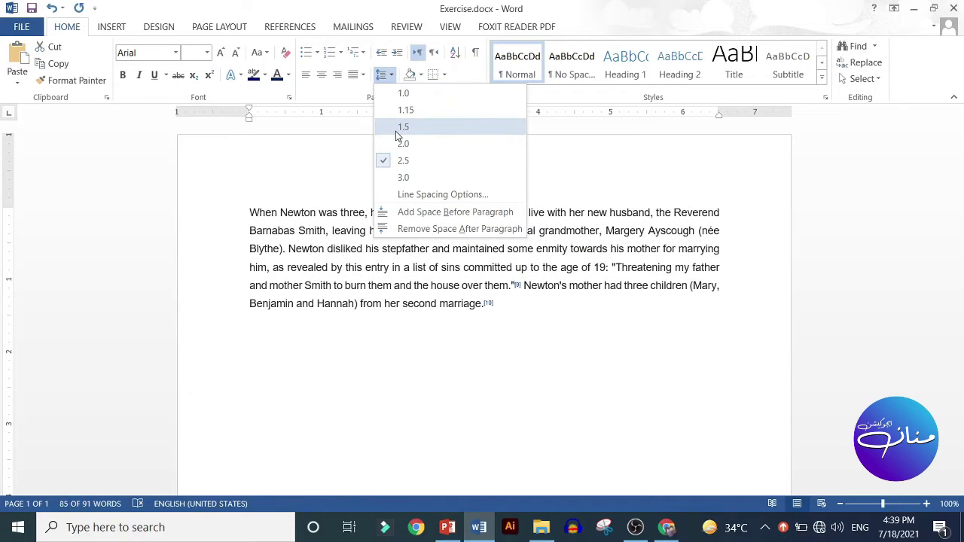
pyautogui.click(396, 132)
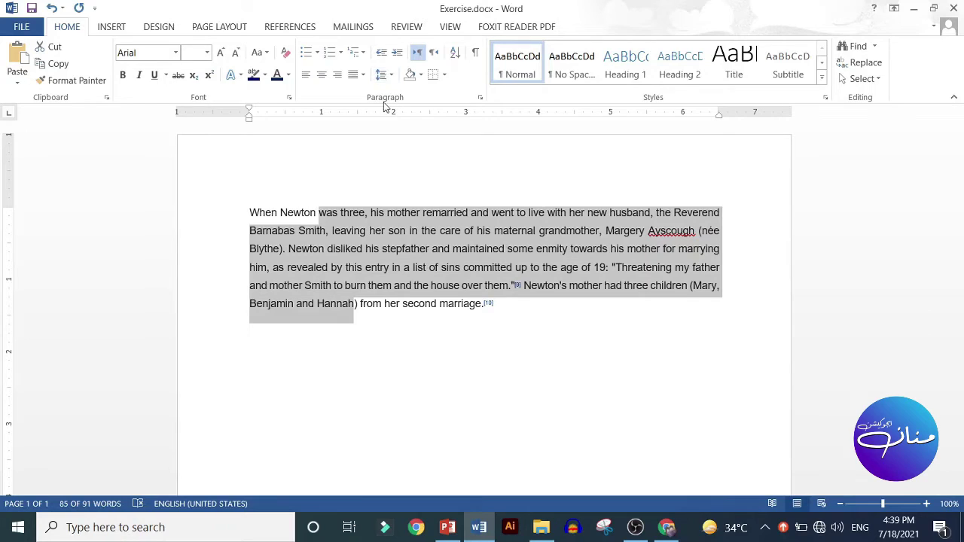
# Preview Shading colours without applying one, then reselect the paragraph and show its Borders options.
pyautogui.click(421, 75)
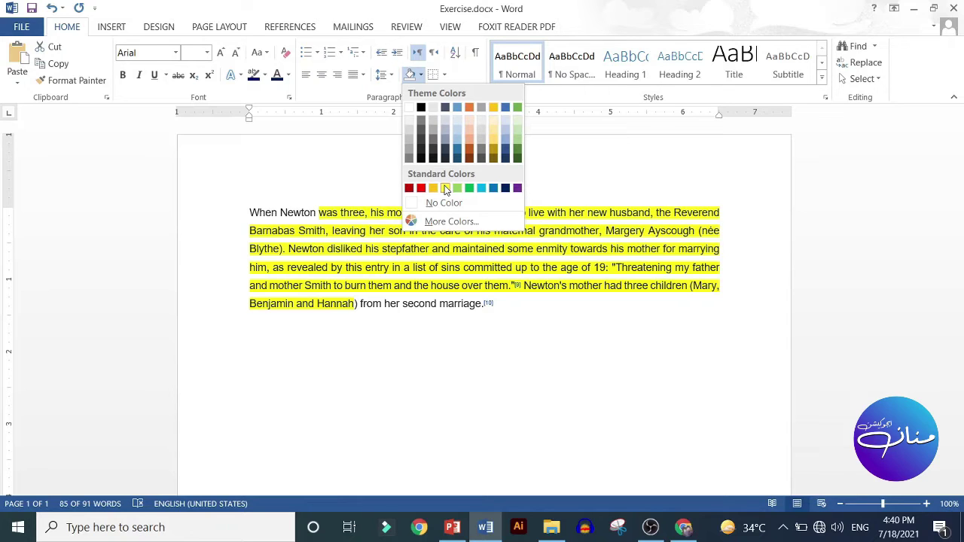
pyautogui.click(437, 366)
pyautogui.moveTo(500, 305); pyautogui.dragTo(241, 205)
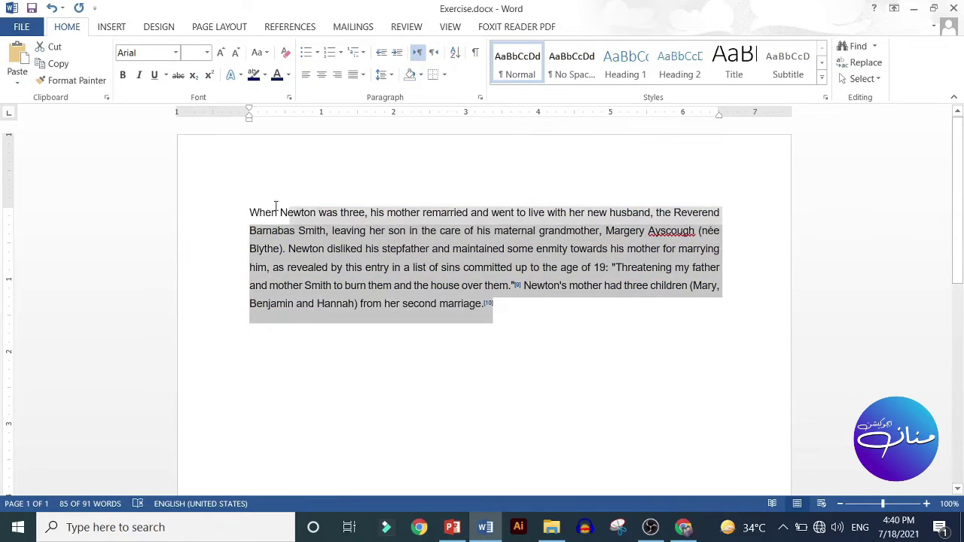
pyautogui.click(241, 205)
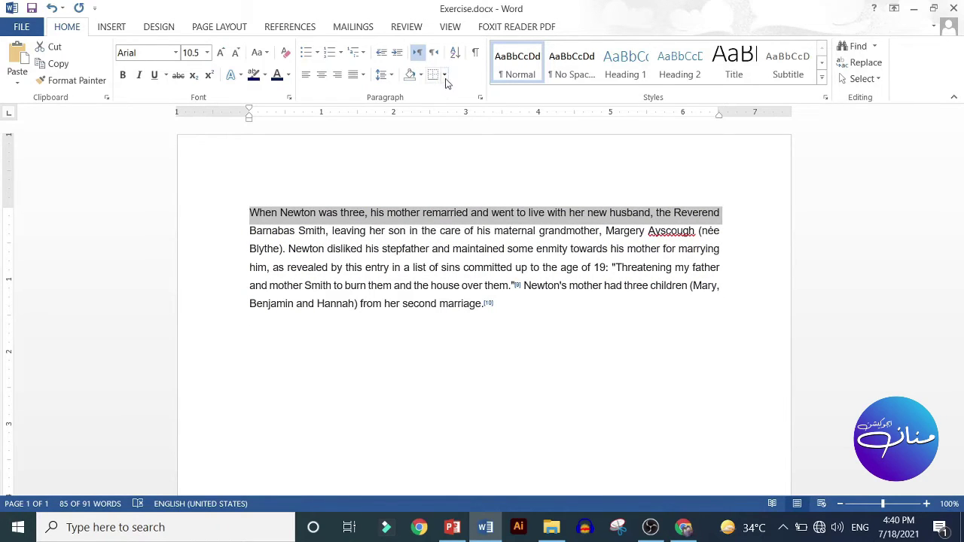
pyautogui.moveTo(516, 314); pyautogui.dragTo(258, 212)
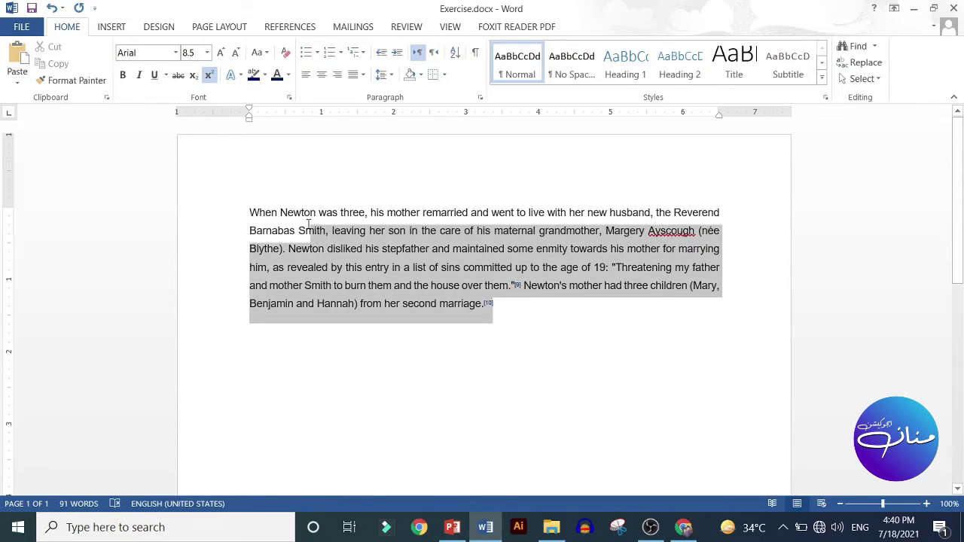
pyautogui.click(445, 75)
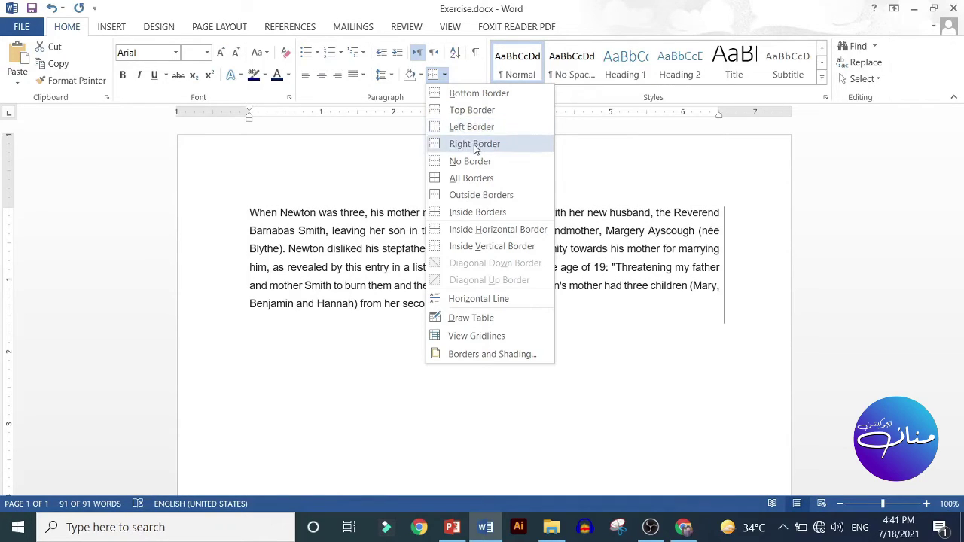
# Dismiss the Borders menu twice, reselecting the Newton paragraph in between, leaving no border.
pyautogui.click(482, 215)
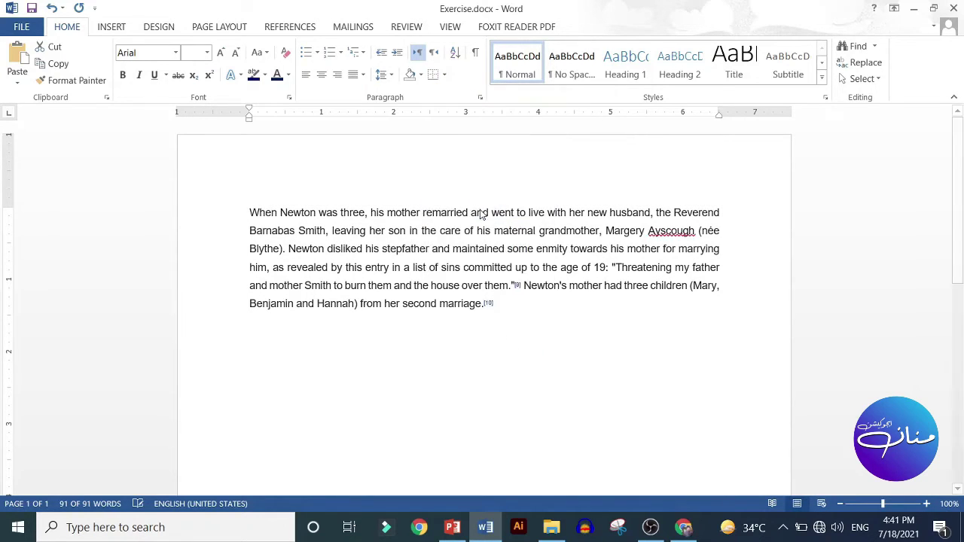
pyautogui.click(515, 315)
pyautogui.moveTo(515, 315); pyautogui.dragTo(250, 213)
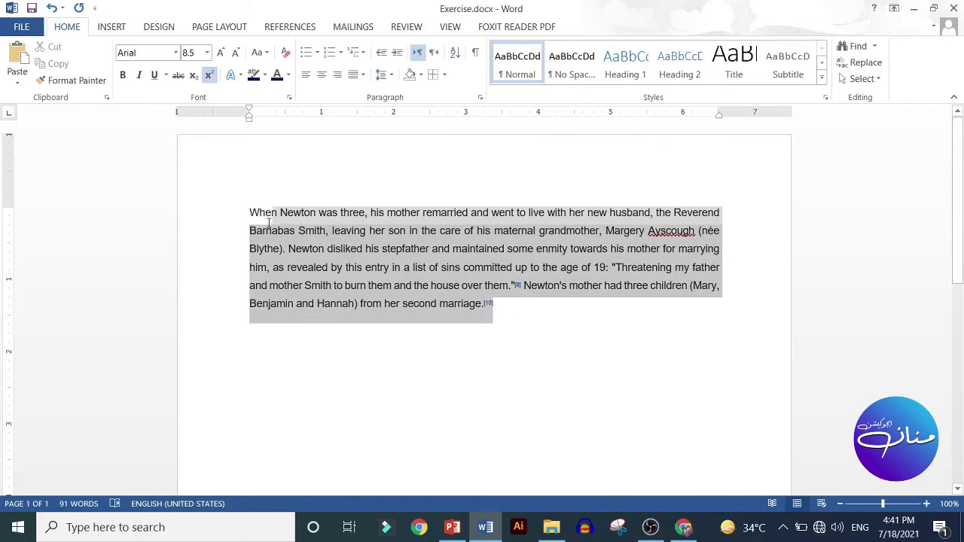
pyautogui.click(445, 75)
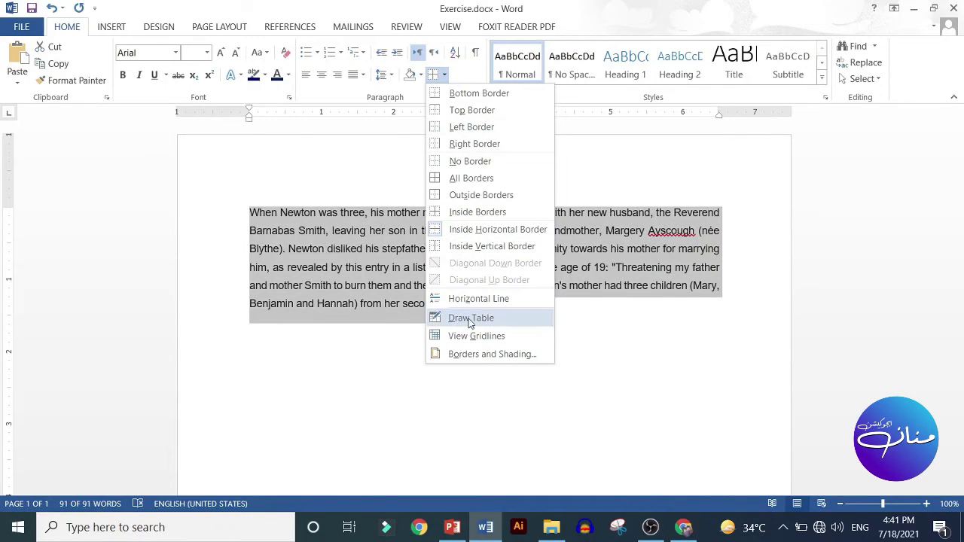
pyautogui.click(355, 198)
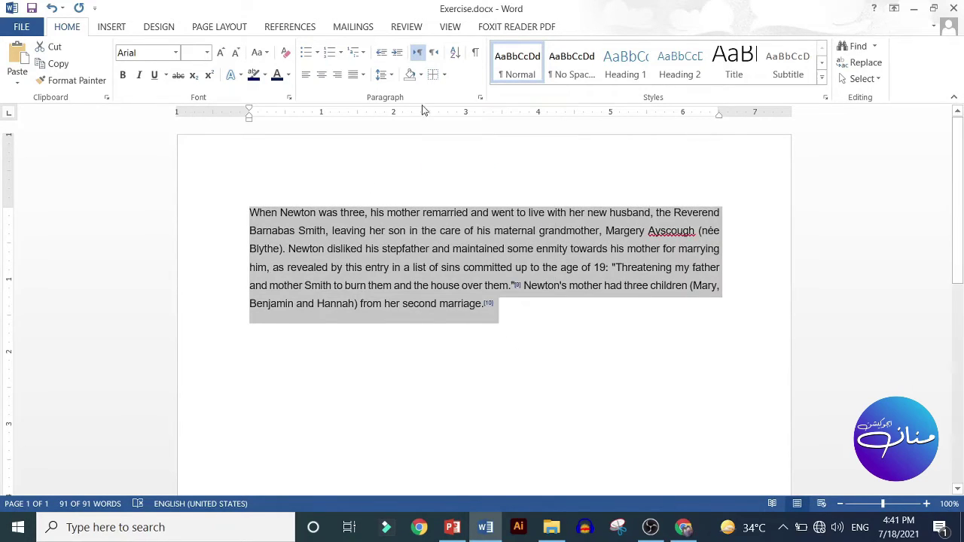
# Make the Newton paragraph read left to right.
pyautogui.click(417, 55)
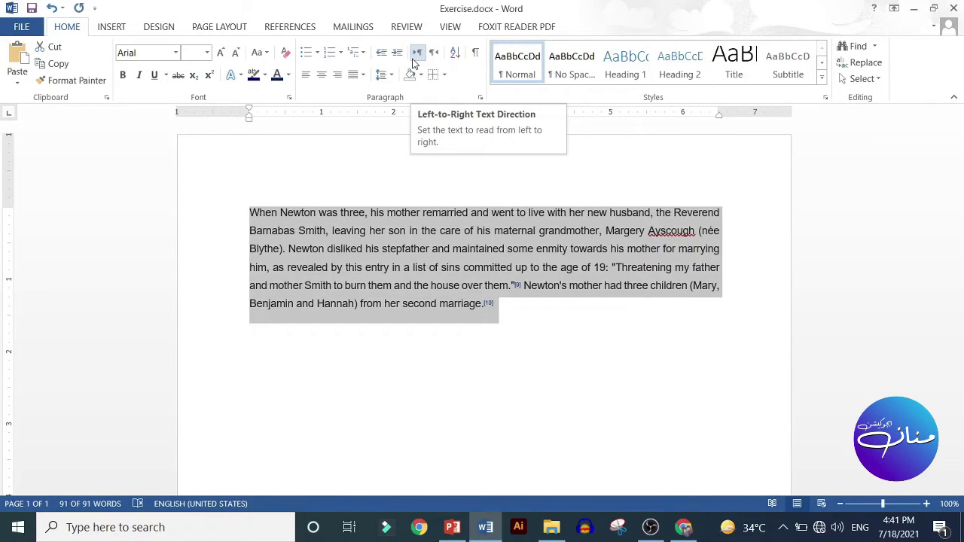
pyautogui.click(244, 194)
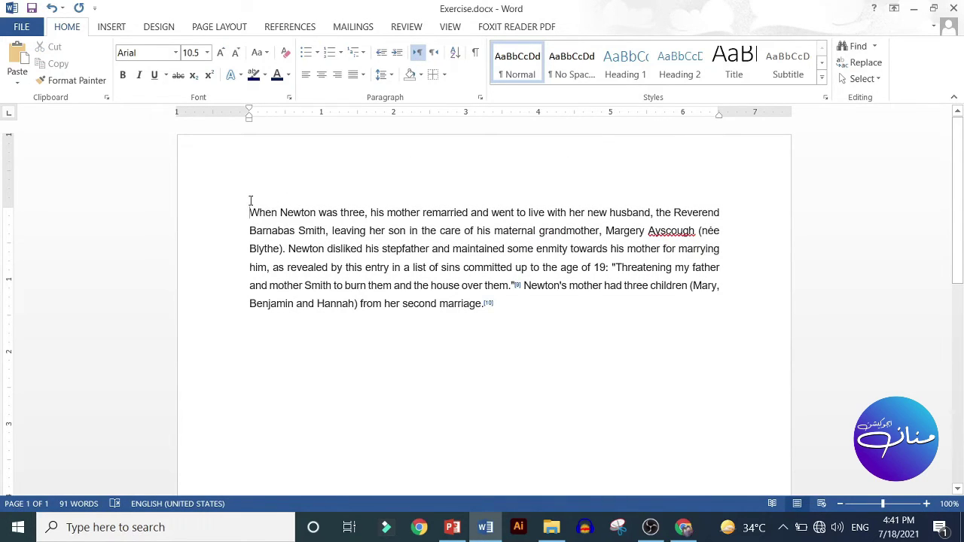
pyautogui.moveTo(250, 204); pyautogui.dragTo(720, 200)
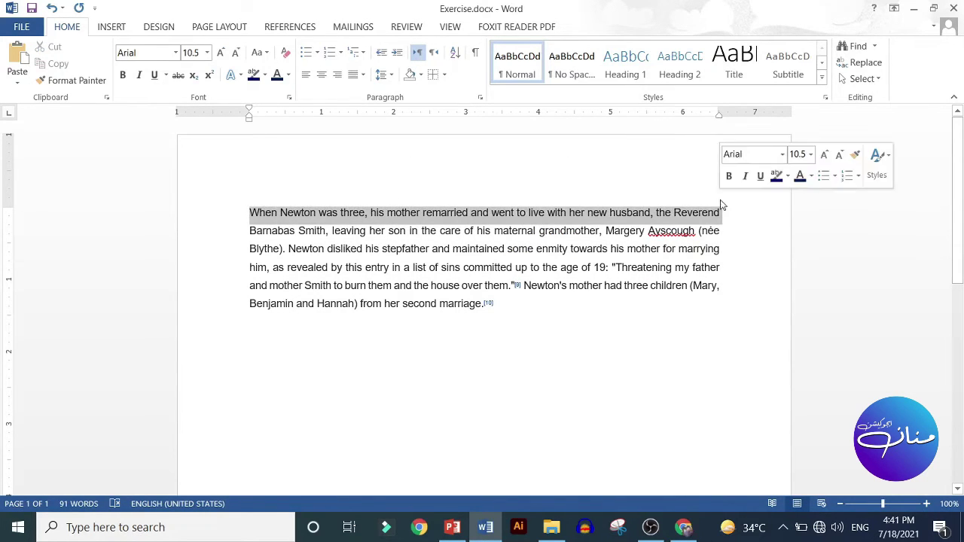
pyautogui.click(178, 200)
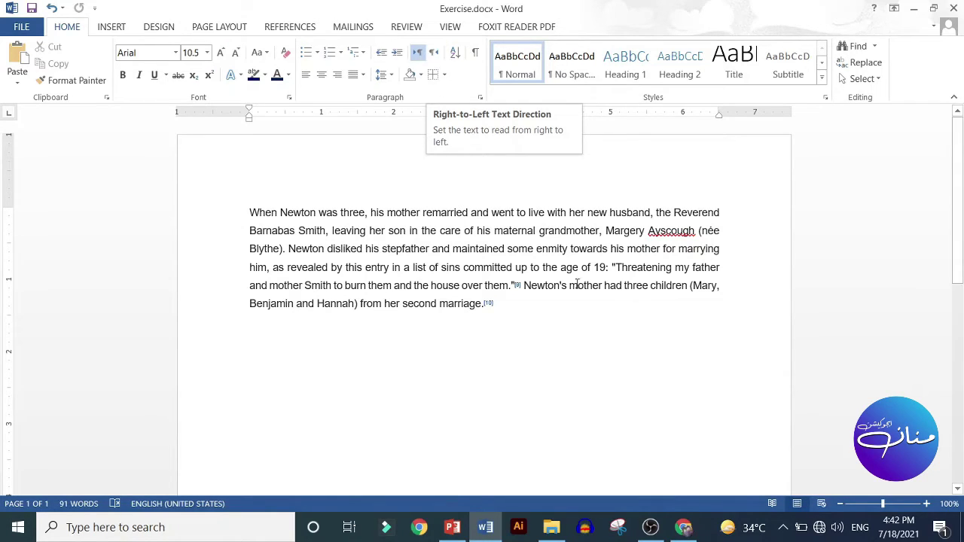
# Insert a horizontal rule with --- after the last footnote.
pyautogui.doubleClick(539, 359)
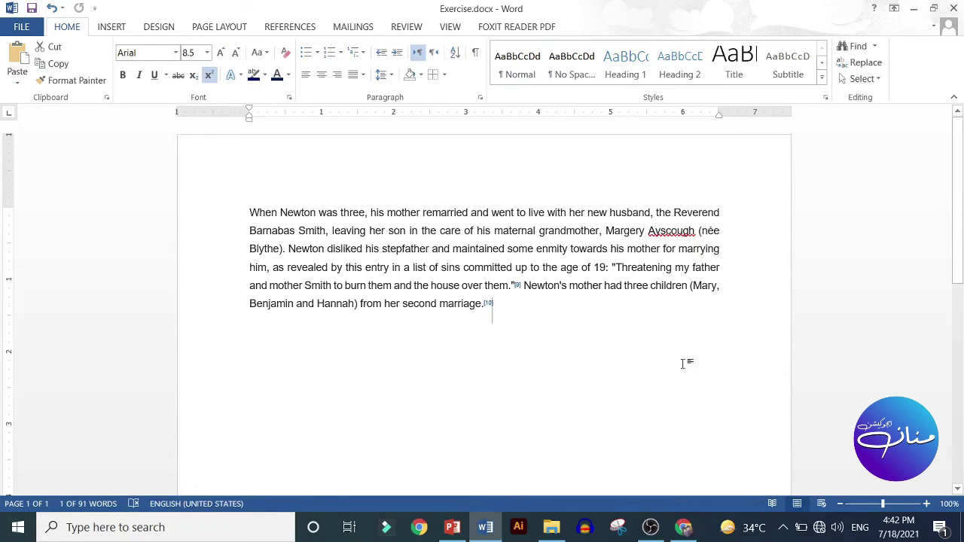
pyautogui.click(532, 323)
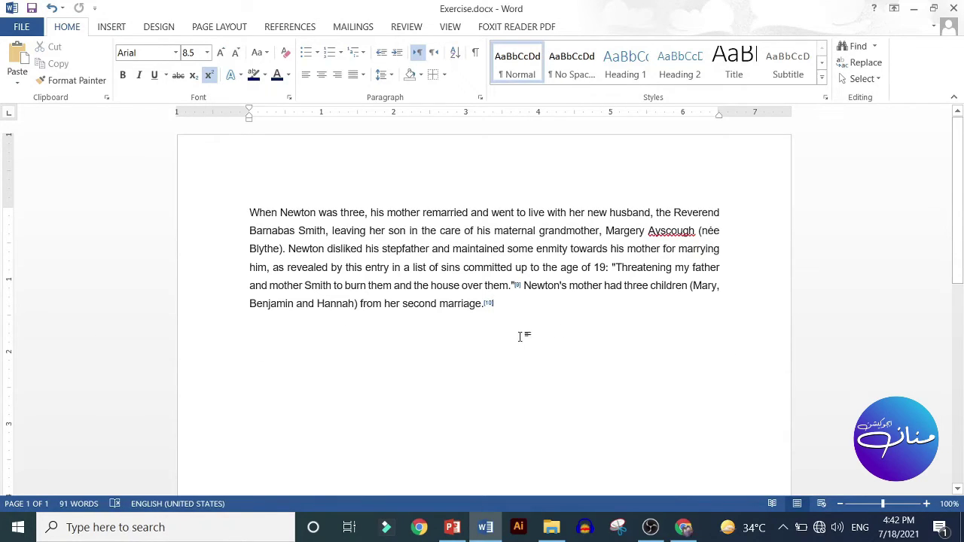
pyautogui.press('Return')
pyautogui.write('---')
pyautogui.press('Return')
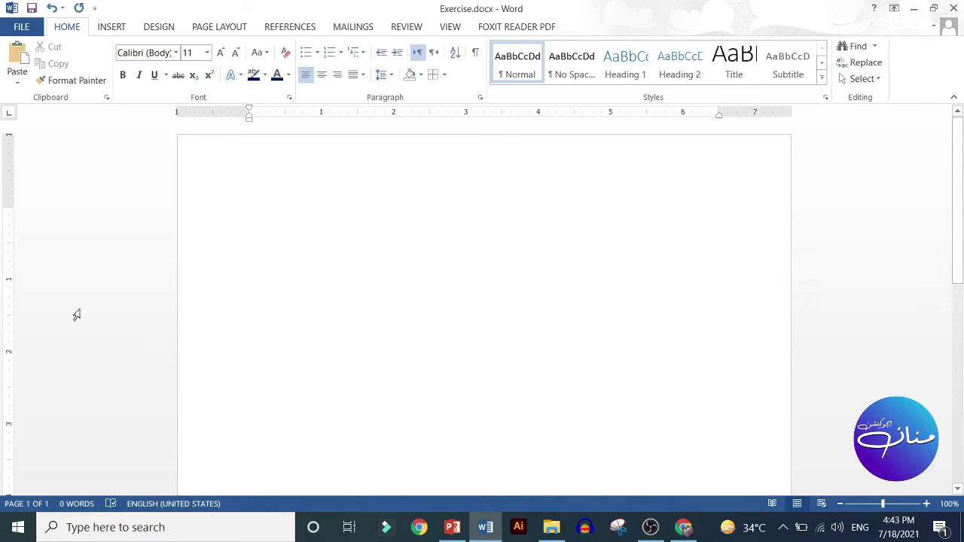
# Write 'Pakistan is my home land' left to right, with its Urdu translation on the line below.
pyautogui.click(419, 56)
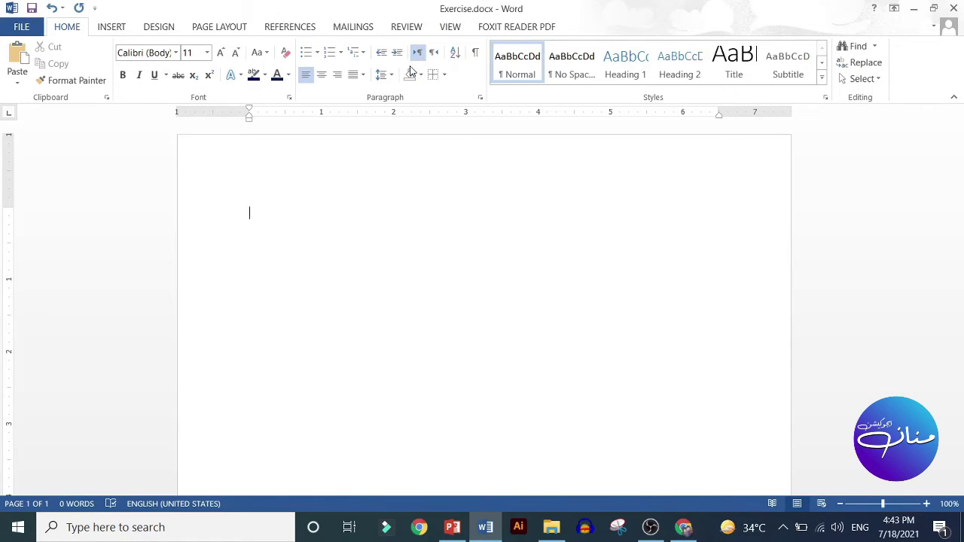
pyautogui.write('Pak')
pyautogui.write('istan is my h')
pyautogui.write('ome land.')
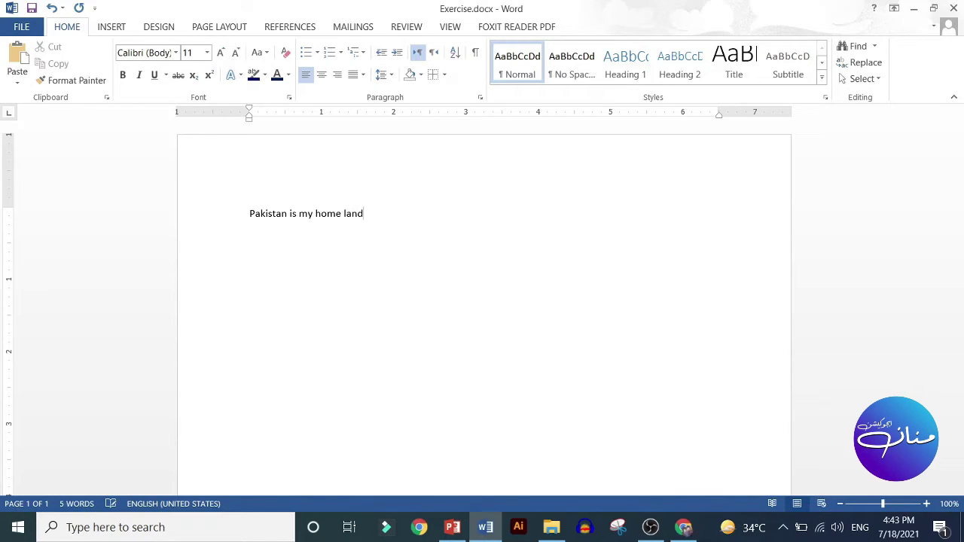
pyautogui.press('Return')
pyautogui.hotkey('alt', 'shift')
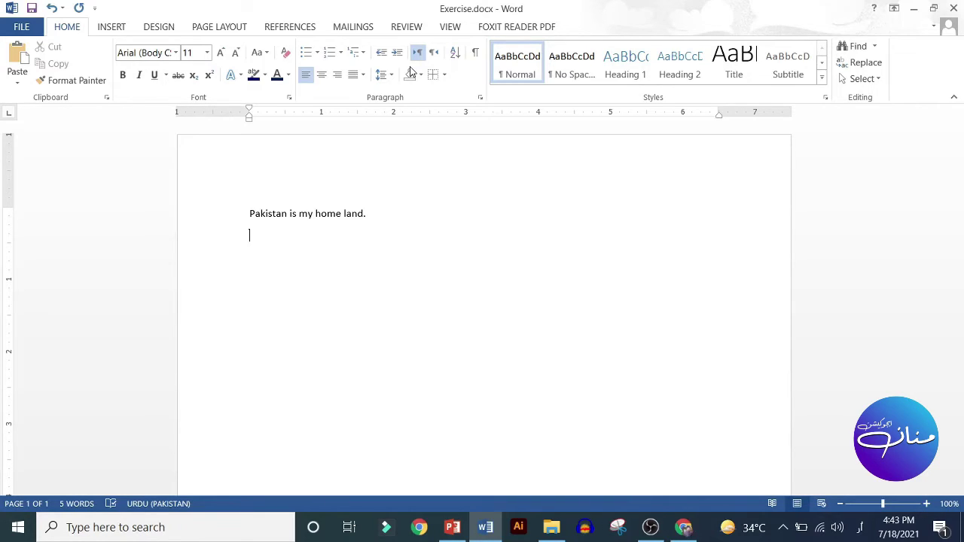
pyautogui.write('اکستان')
pyautogui.write(' میرا')
pyautogui.write(' وطن ہے')
pyautogui.write('۔')
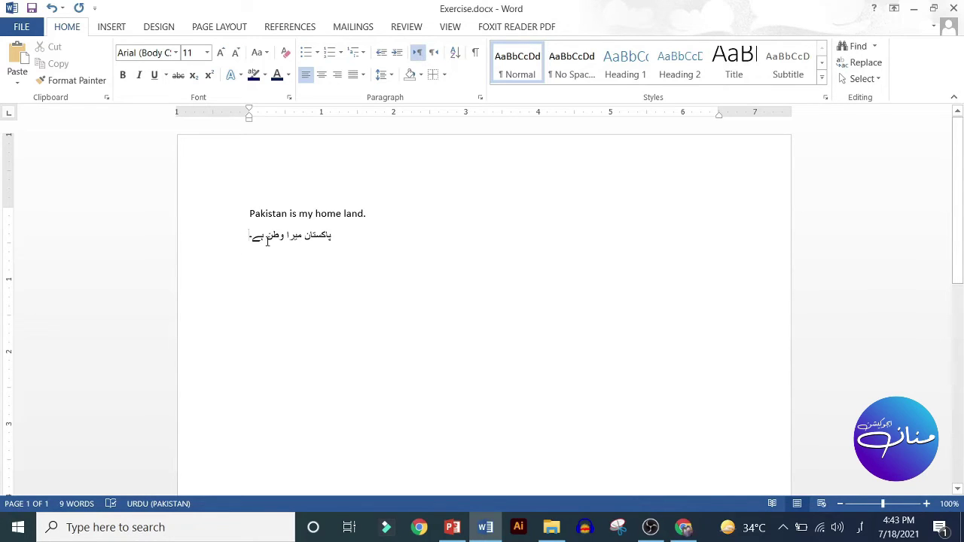
# Set the Urdu line right-to-left in the Jameel Noori font.
pyautogui.click(433, 53)
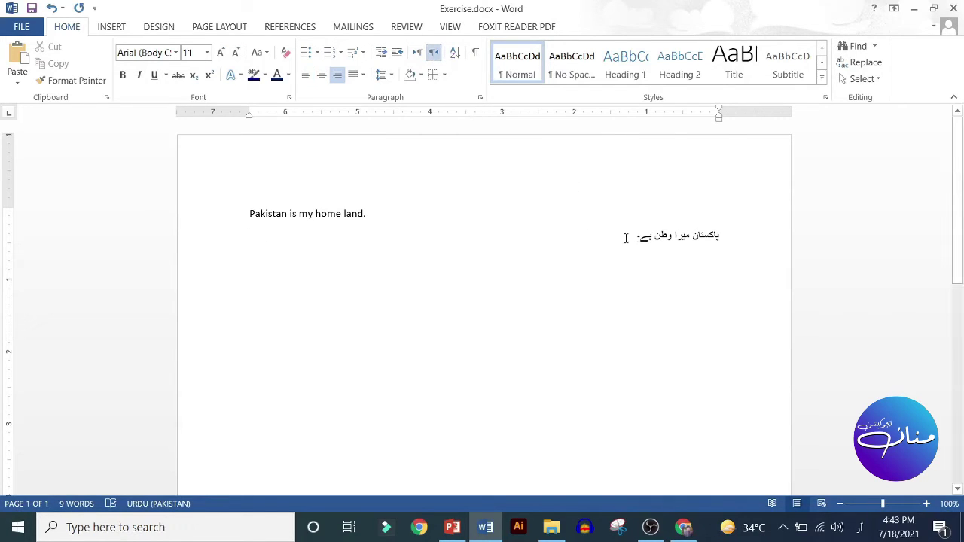
pyautogui.moveTo(626, 236); pyautogui.dragTo(720, 237)
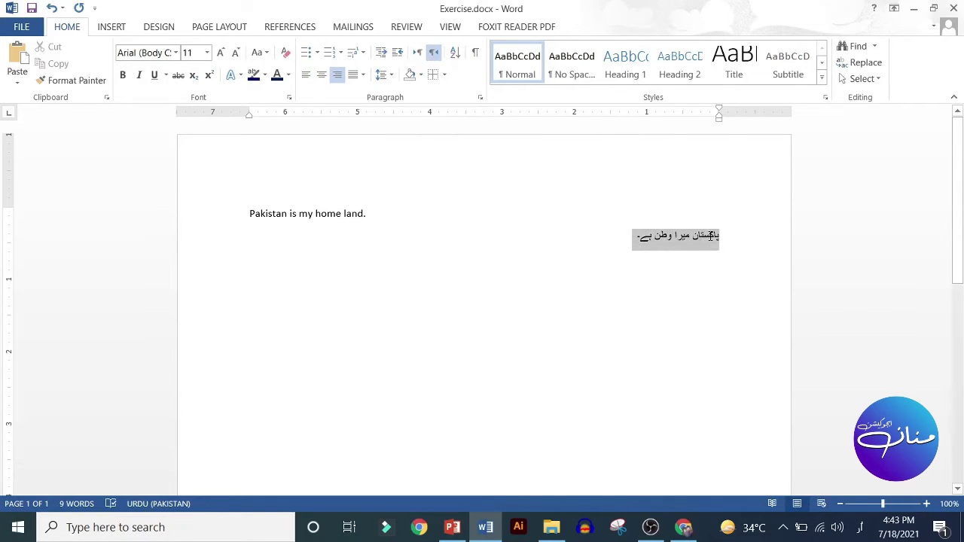
pyautogui.click(155, 51)
pyautogui.hotkey('alt', 'shift')
pyautogui.write('J')
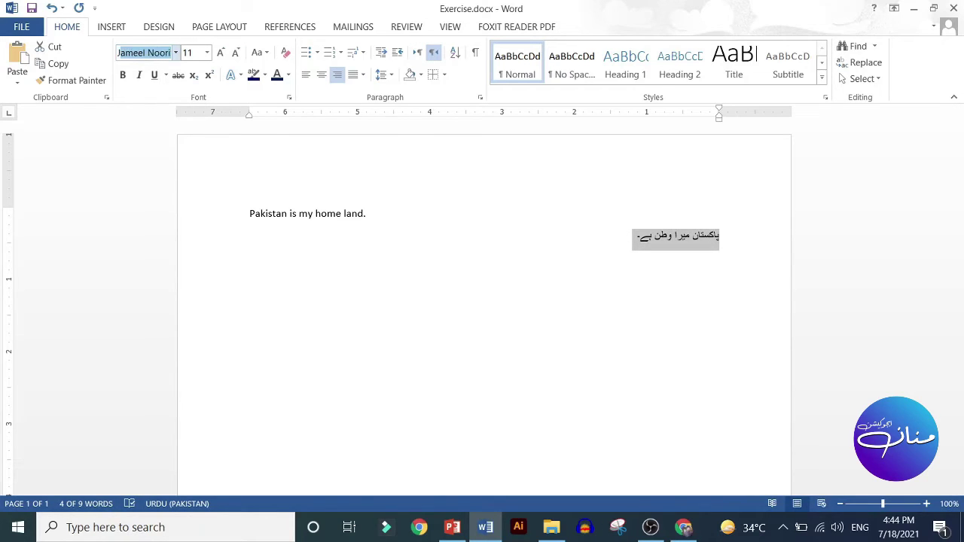
pyautogui.write('ame')
pyautogui.press('Return')
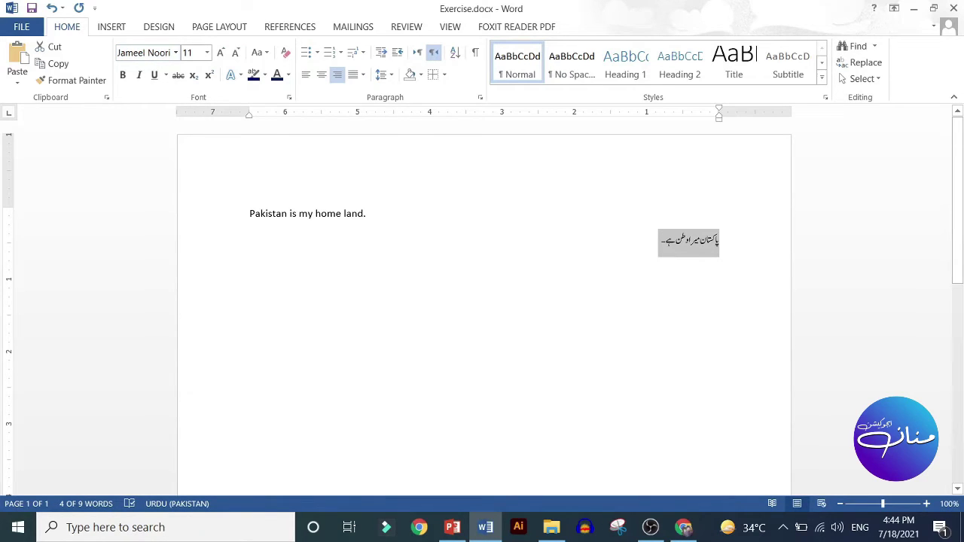
# Enlarge the Urdu text to 18 pt, then delete all text on the page.
pyautogui.click(220, 52)
pyautogui.click(220, 53)
pyautogui.click(220, 53)
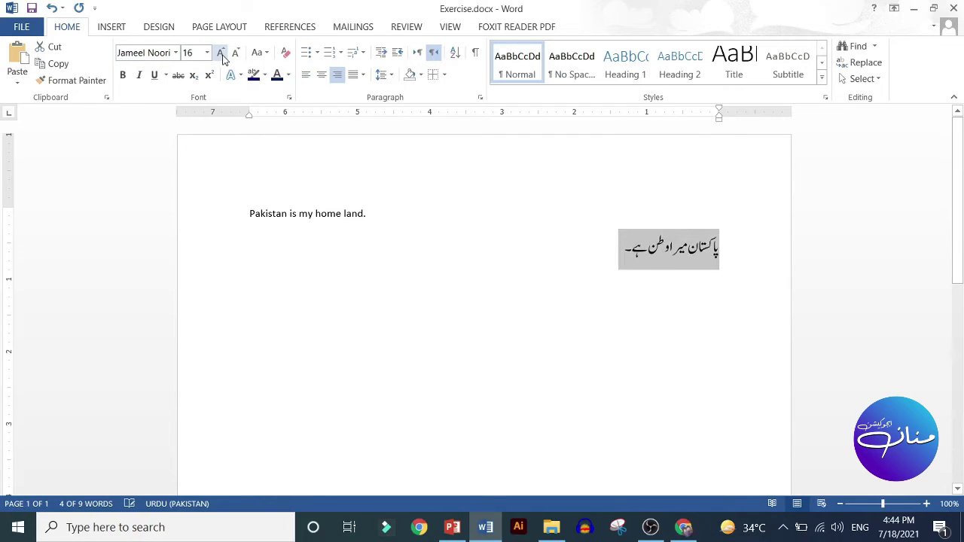
pyautogui.click(223, 59)
pyautogui.click(691, 366)
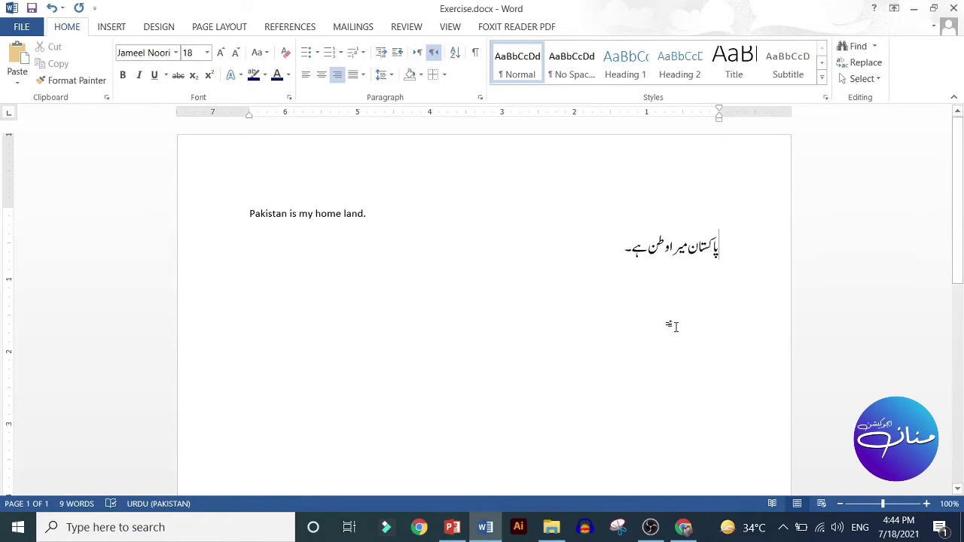
pyautogui.hotkey('ctrl', 'a')
pyautogui.press('Delete')
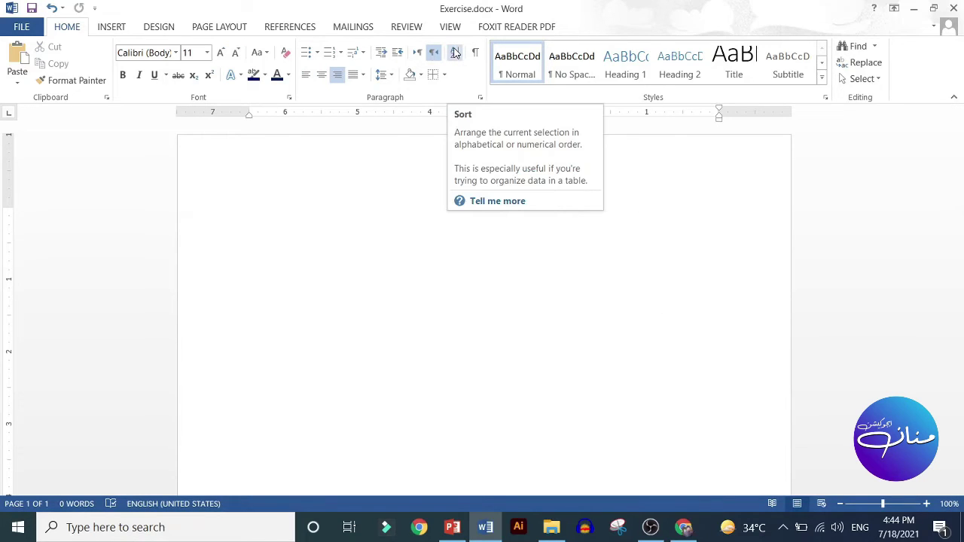
# Type Zahid, Aslam, Qasim, Burhan, Yasir and Muneer left to right, one per line, and select them.
pyautogui.hotkey('alt', 'shift')
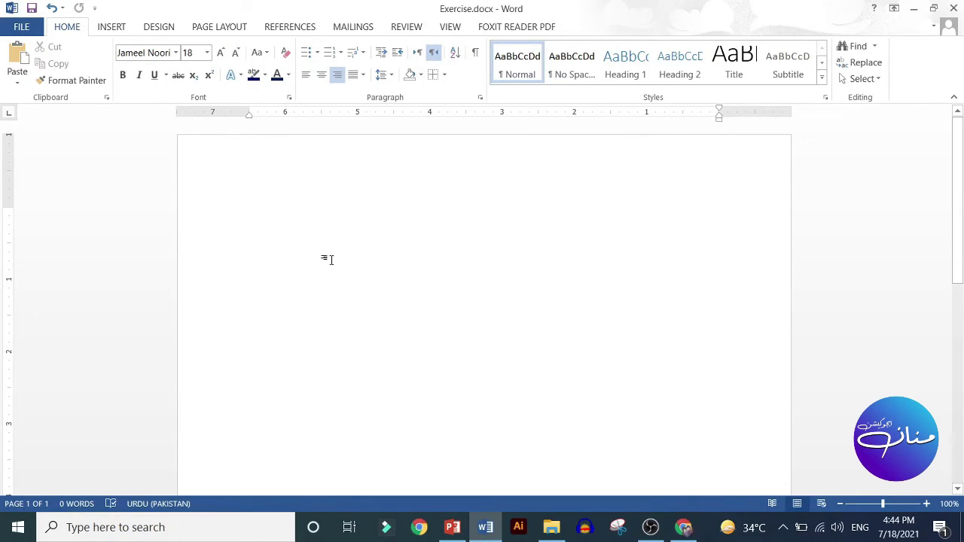
pyautogui.click(417, 52)
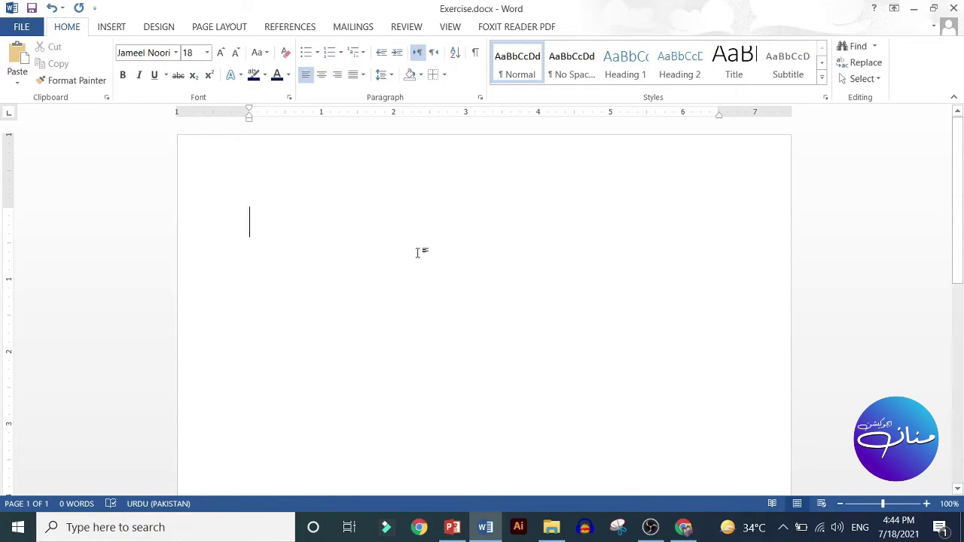
pyautogui.write('Zahid')
pyautogui.press('Return')
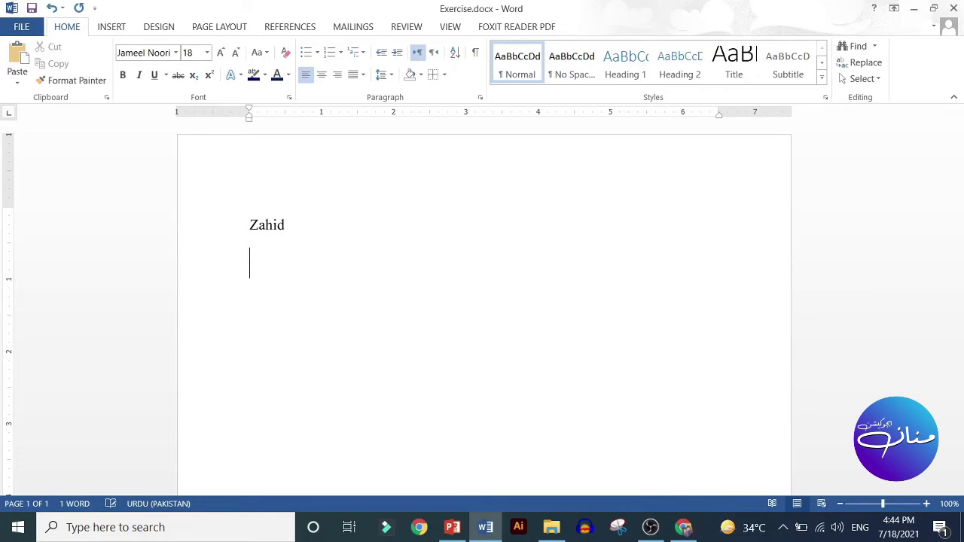
pyautogui.write('Aslam')
pyautogui.press('Return')
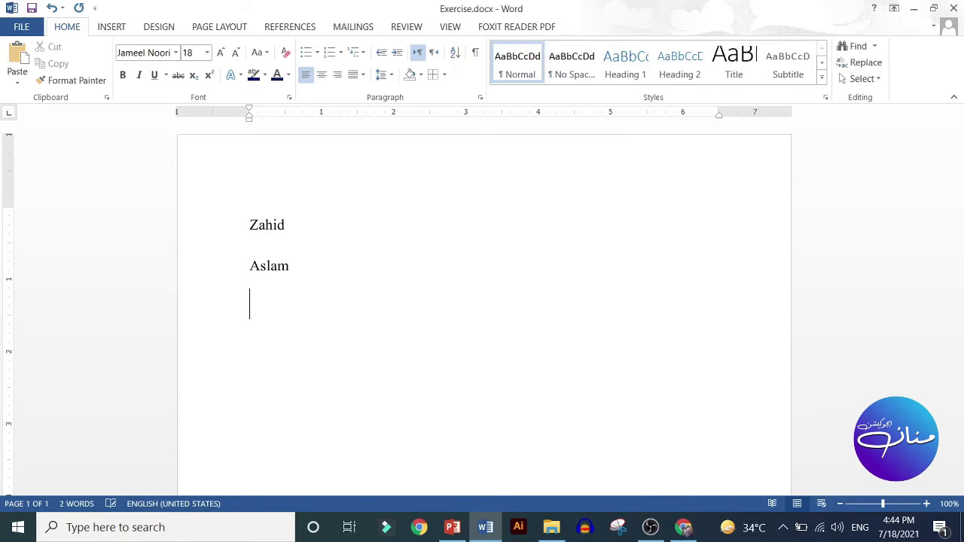
pyautogui.write('Qasim')
pyautogui.press('Return')
pyautogui.write('Bur')
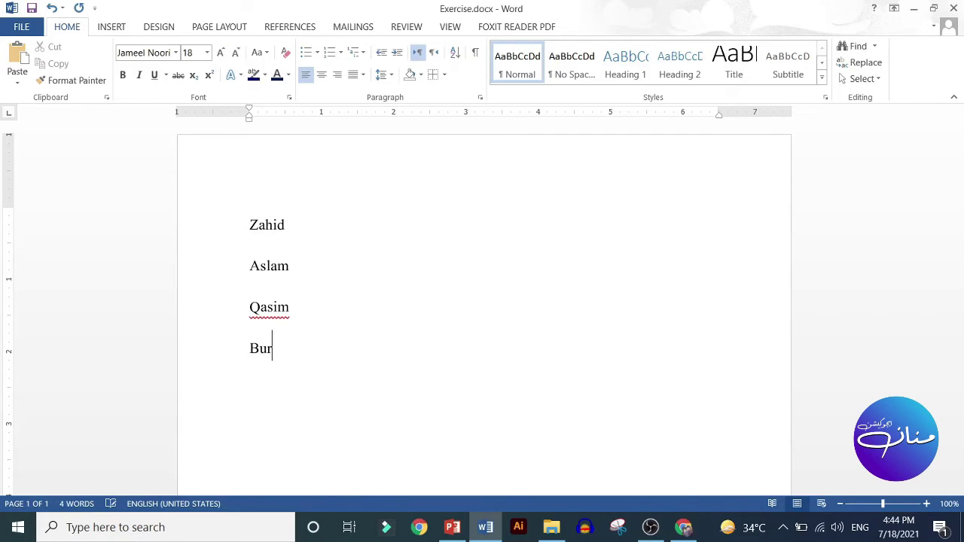
pyautogui.write('han')
pyautogui.press('Return')
pyautogui.write('yasir')
pyautogui.press('Return')
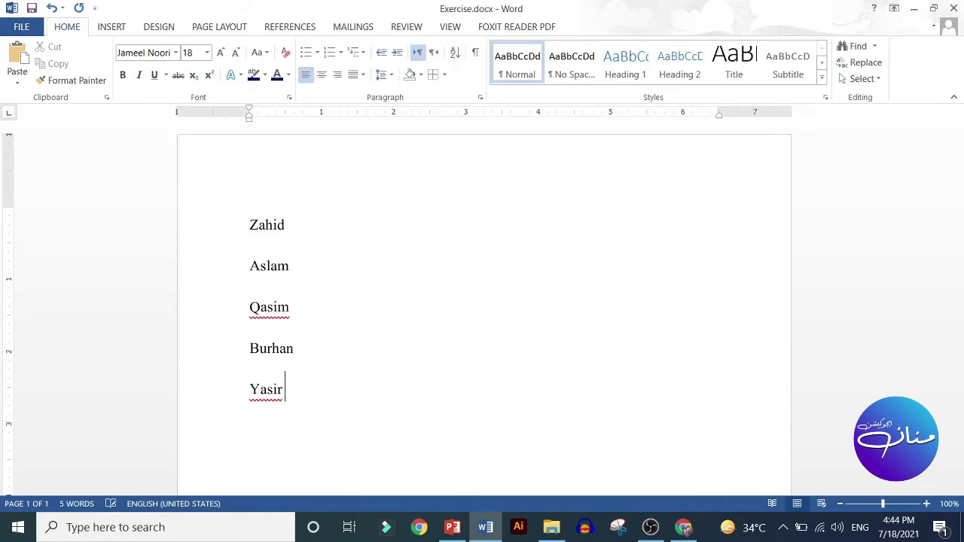
pyautogui.write('Mun')
pyautogui.write('eer')
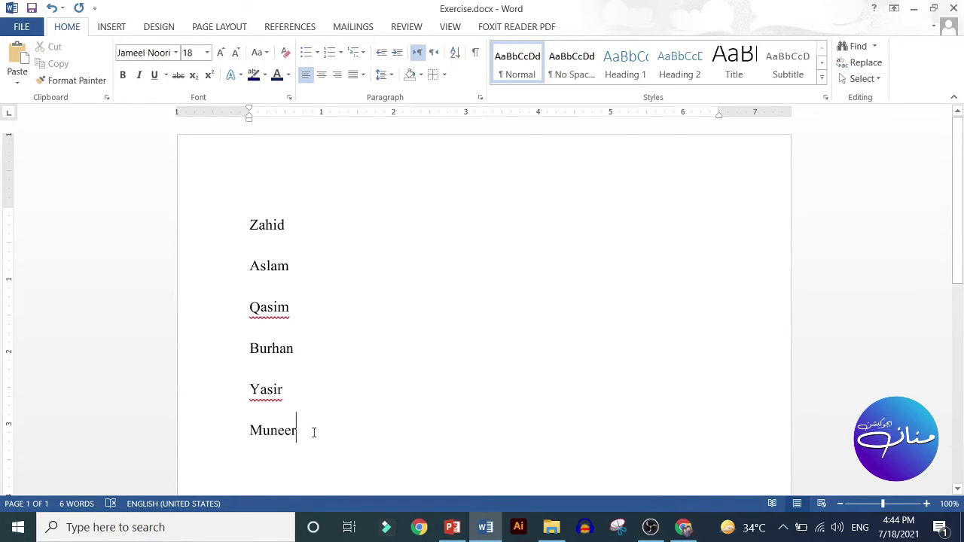
pyautogui.moveTo(313, 431); pyautogui.dragTo(246, 235)
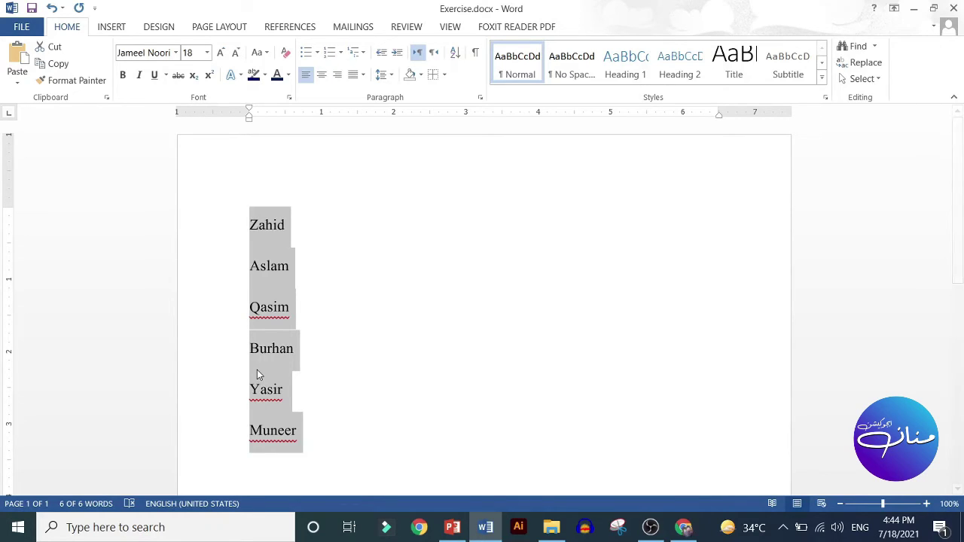
# Sort the name list in ascending alphabetical order.
pyautogui.click(454, 53)
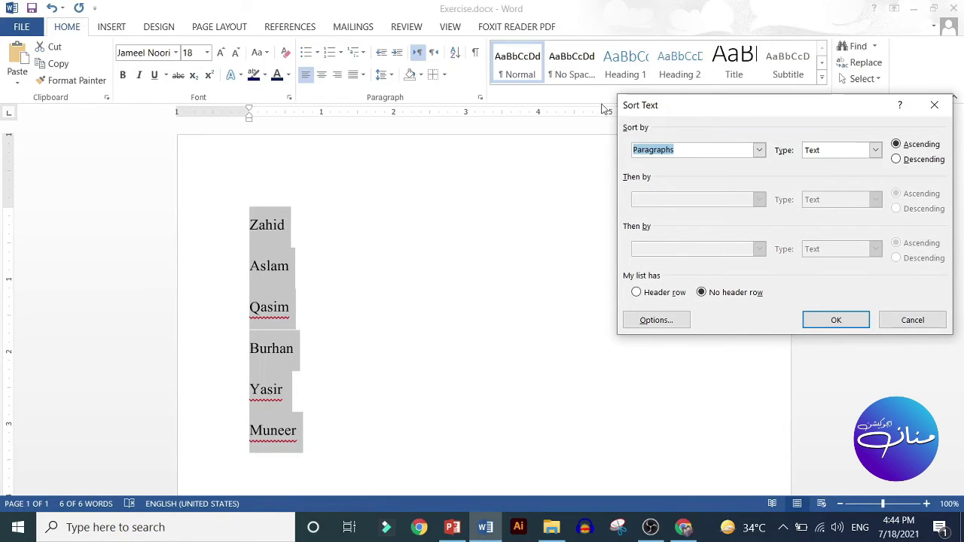
pyautogui.moveTo(733, 102)
pyautogui.mouseDown()
pyautogui.moveTo(507, 85)
pyautogui.moveTo(505, 66)
pyautogui.mouseUp()
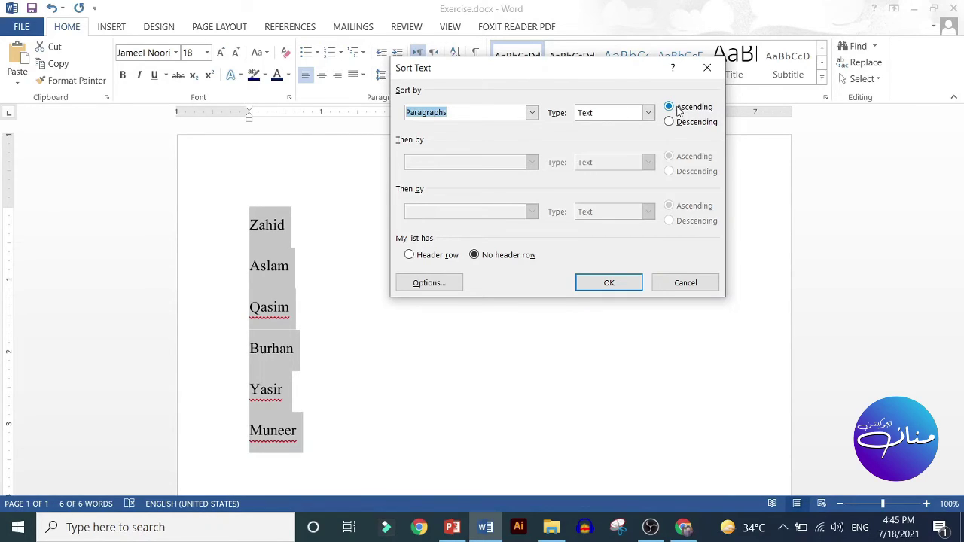
pyautogui.click(609, 284)
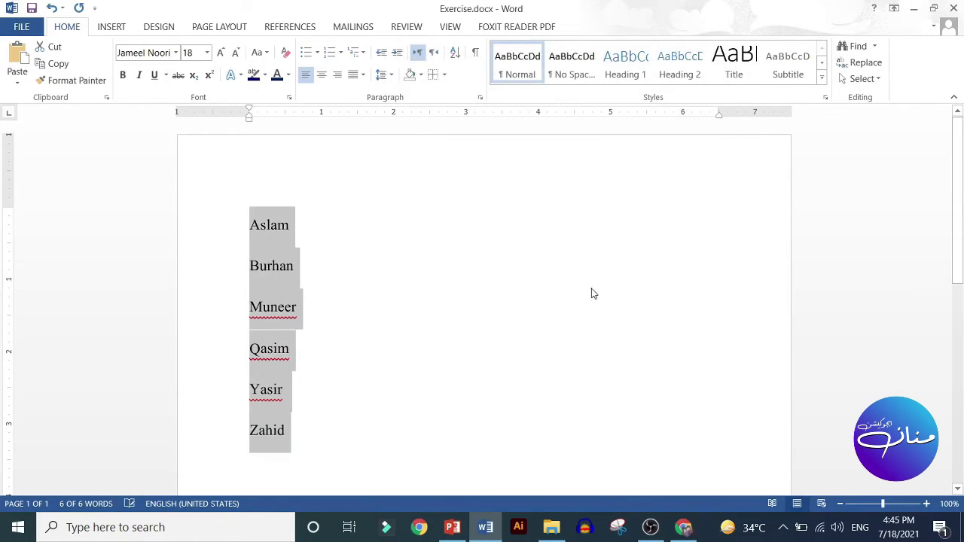
# Reselect the six names and re-sort them in descending order, Zahid first.
pyautogui.click(271, 225)
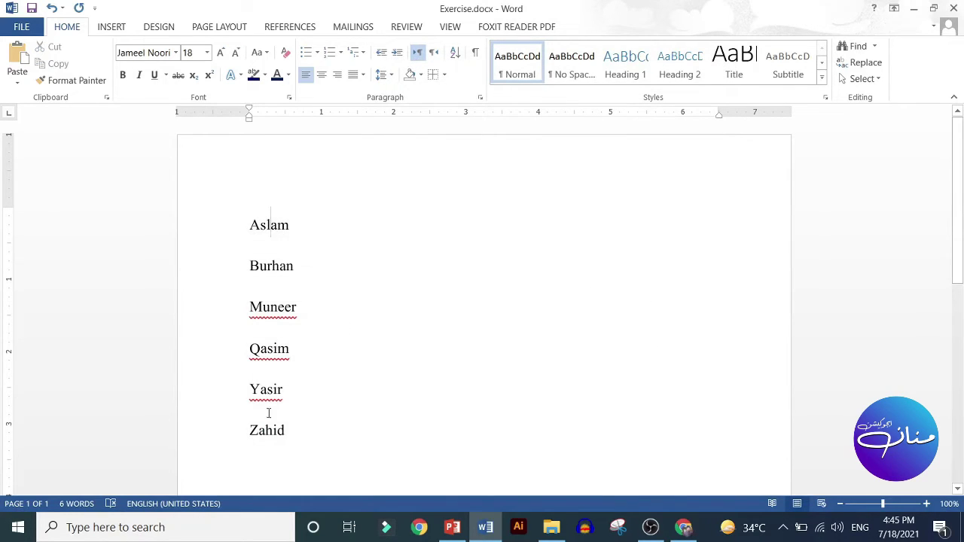
pyautogui.moveTo(287, 432); pyautogui.dragTo(249, 384)
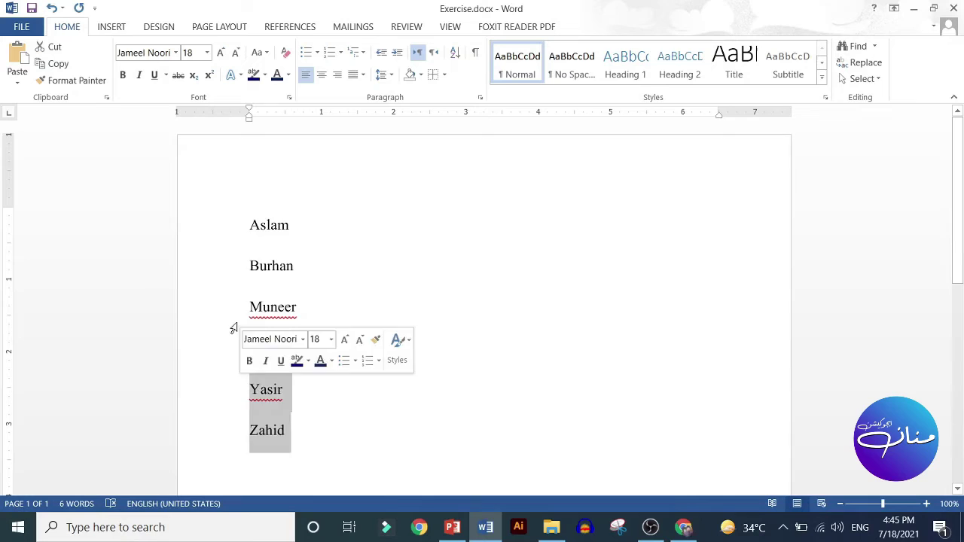
pyautogui.click(250, 225)
pyautogui.moveTo(253, 230); pyautogui.dragTo(322, 447)
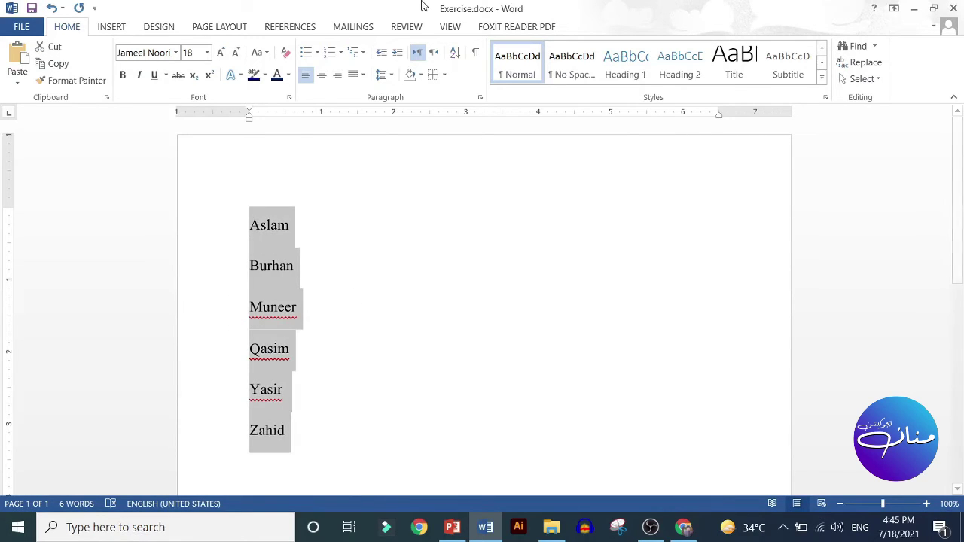
pyautogui.click(454, 52)
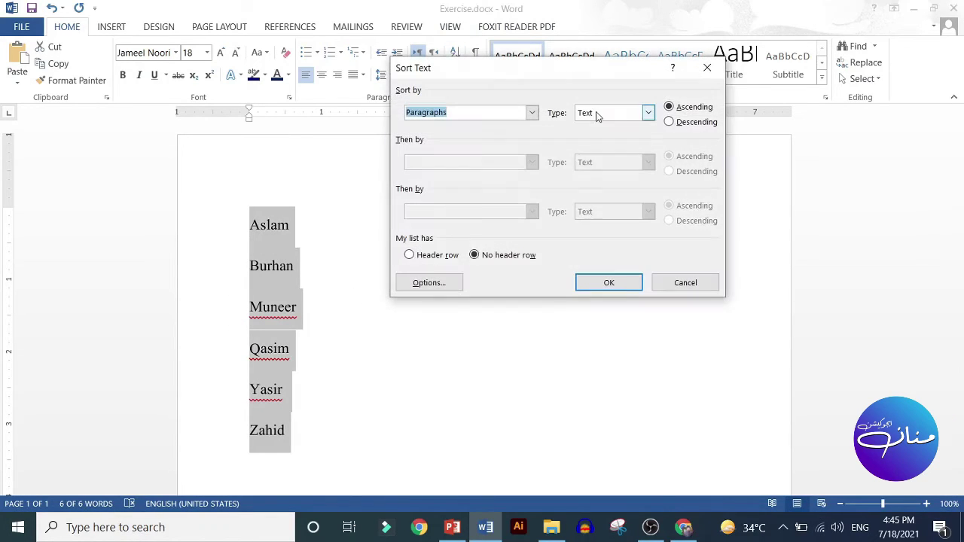
pyautogui.click(669, 123)
pyautogui.click(614, 286)
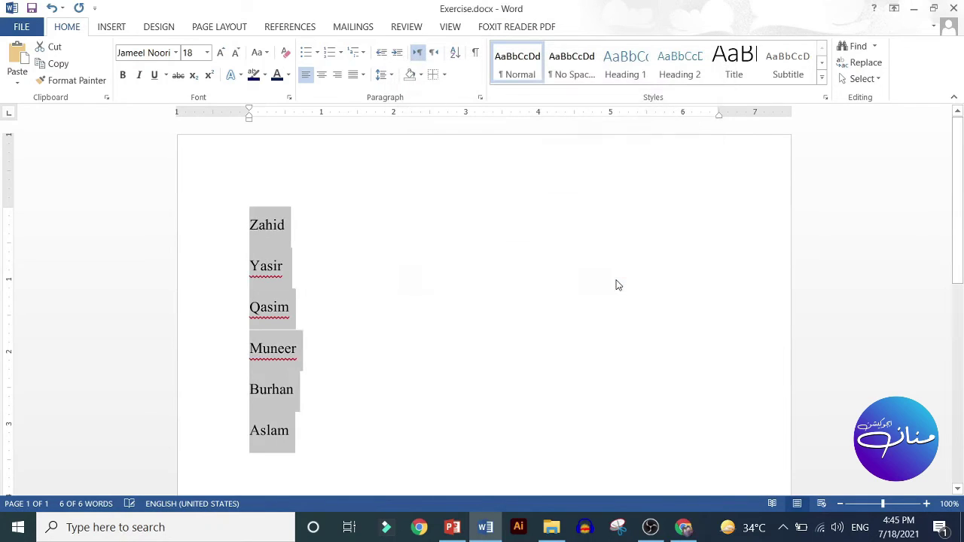
pyautogui.click(488, 290)
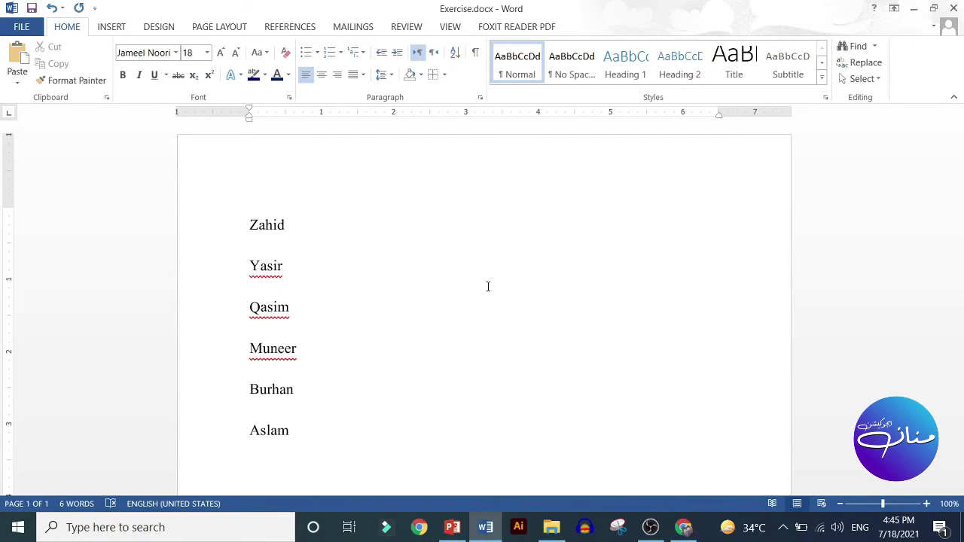
# Number the first three names: 1 Zahid, 2 Yasir, 9 Qasim.
pyautogui.write('1')
pyautogui.press('Down')
pyautogui.press('Down')
pyautogui.press('Home')
pyautogui.press('Up')
pyautogui.write('2')
pyautogui.press('Down')
pyautogui.press('Home')
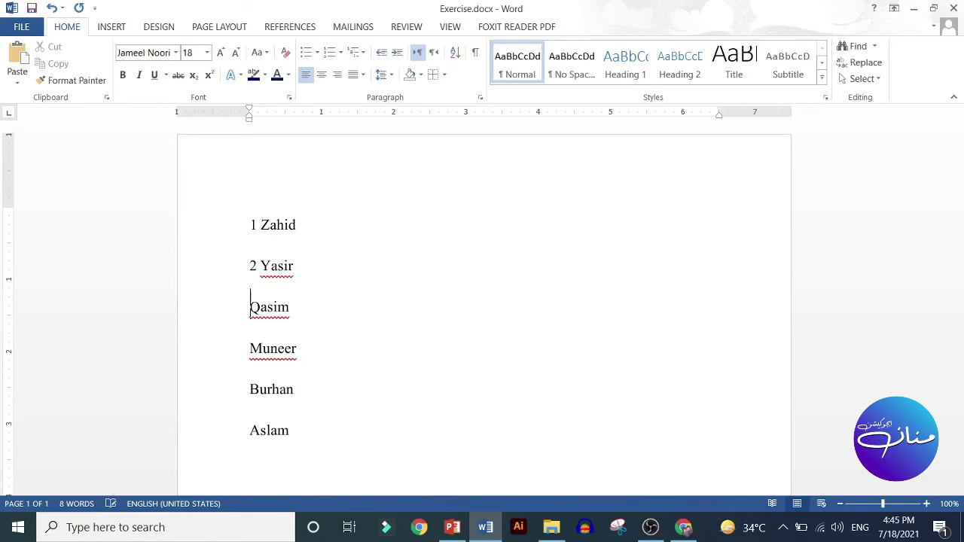
pyautogui.write('9')
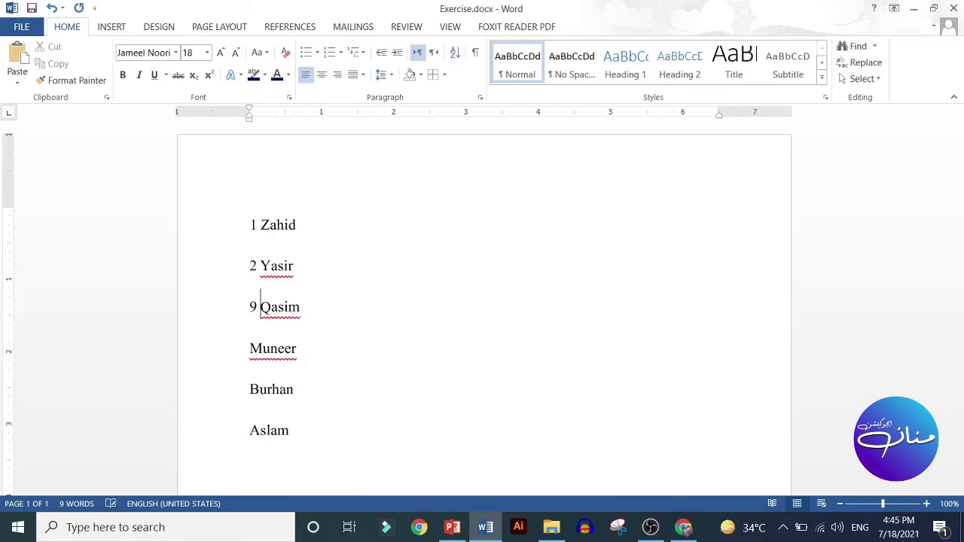
# Number the remaining names: 5 Muneer, 7 Burhan, 6 Aslam.
pyautogui.press('Down')
pyautogui.press('Home')
pyautogui.write('5')
pyautogui.press('Down')
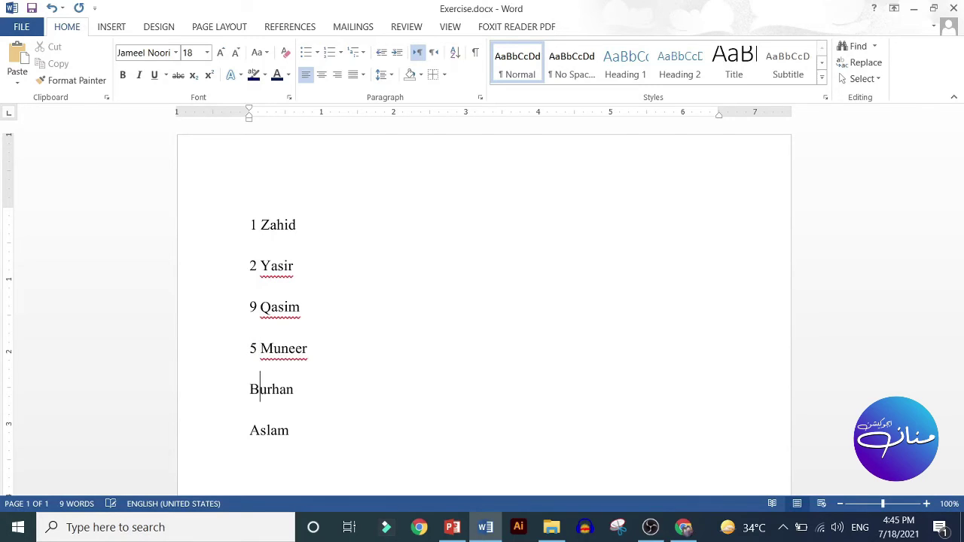
pyautogui.press('Left')
pyautogui.write('7')
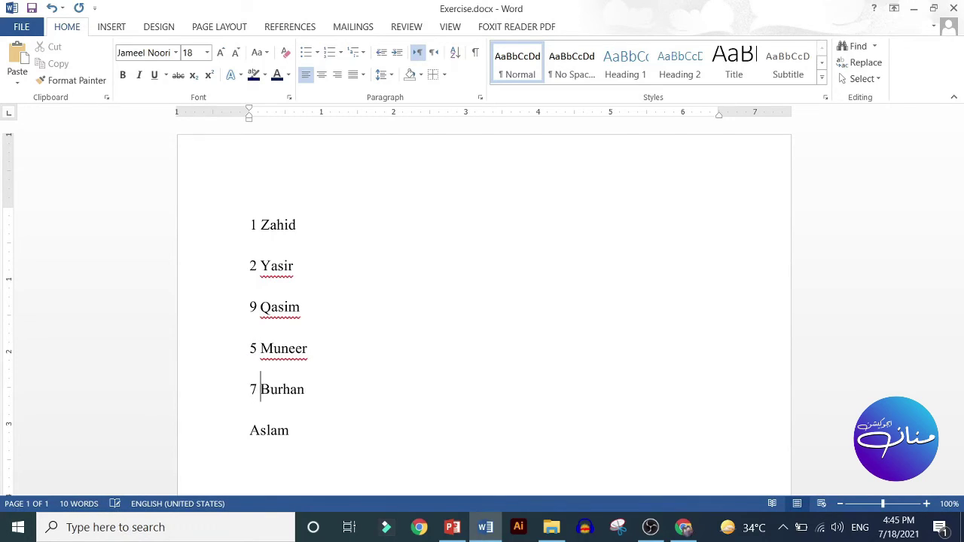
pyautogui.press('Down')
pyautogui.press('Left')
pyautogui.write('6')
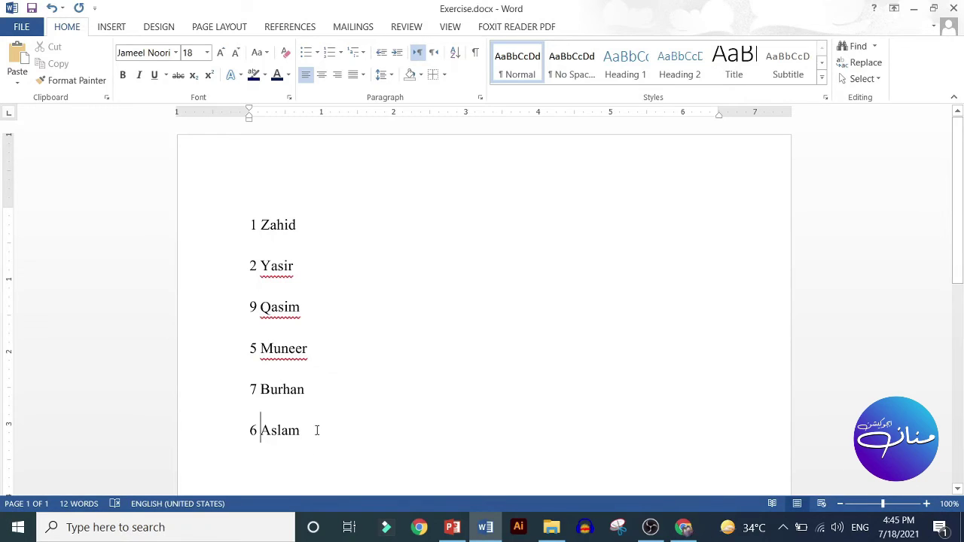
# Select all six numbered names in the list.
pyautogui.moveTo(317, 428); pyautogui.dragTo(226, 235)
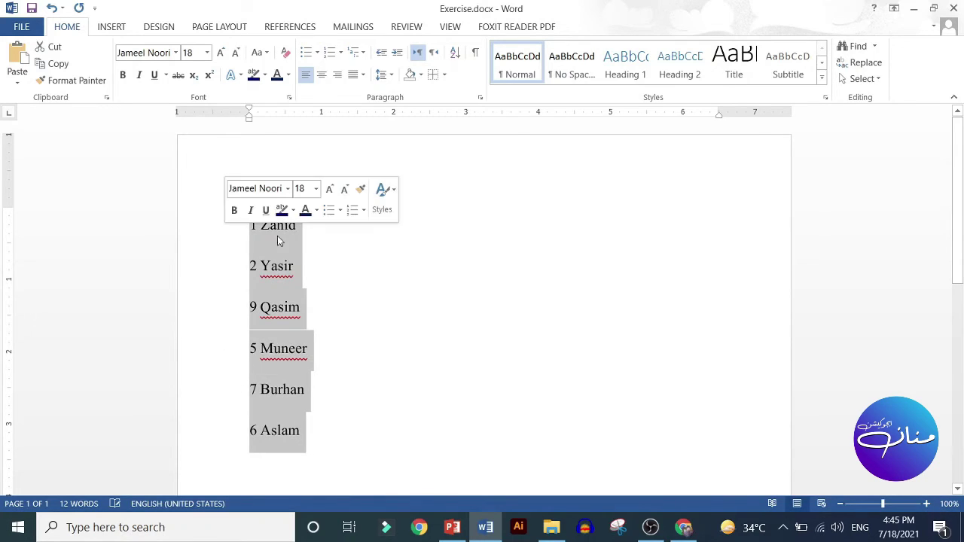
pyautogui.click(409, 263)
pyautogui.moveTo(252, 224); pyautogui.dragTo(319, 310)
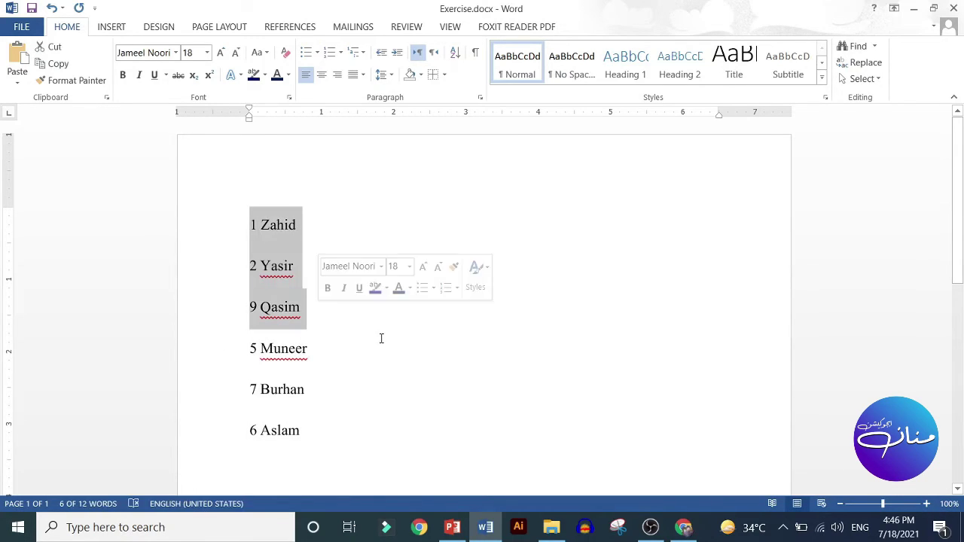
pyautogui.click(309, 348)
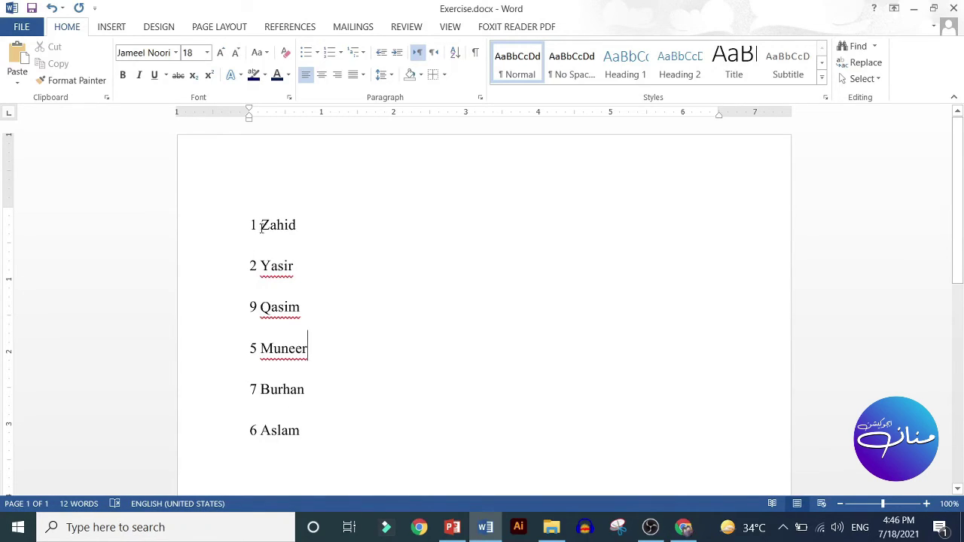
pyautogui.moveTo(250, 223); pyautogui.dragTo(256, 395)
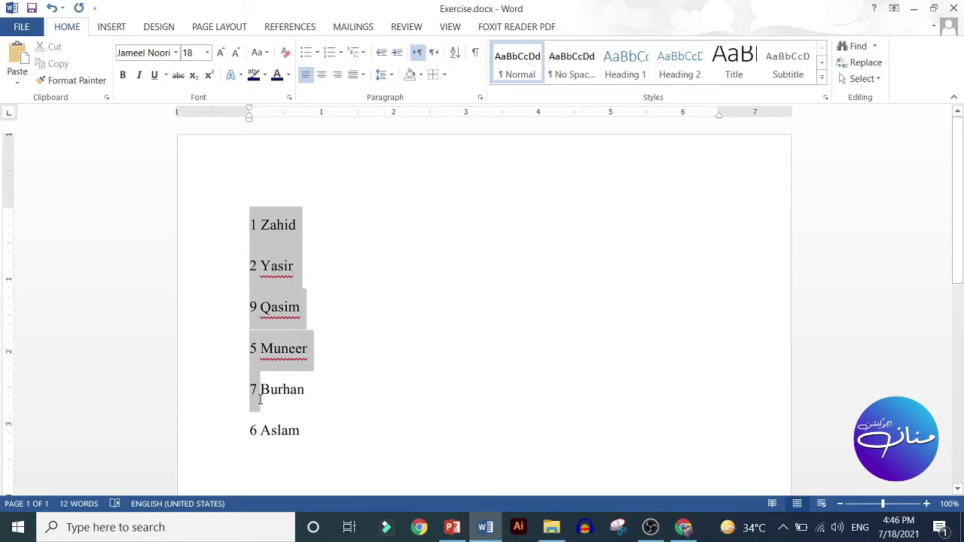
pyautogui.click(407, 427)
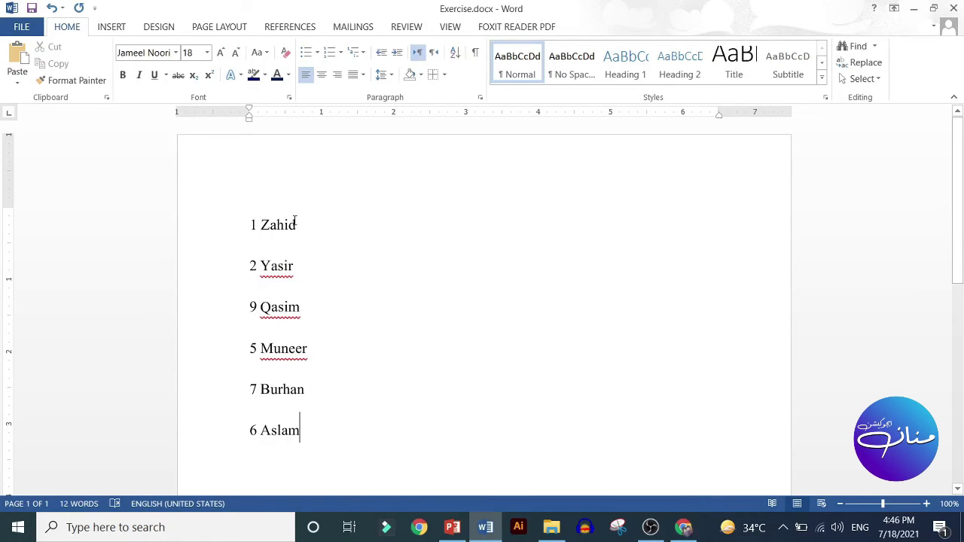
pyautogui.moveTo(254, 226); pyautogui.dragTo(317, 238)
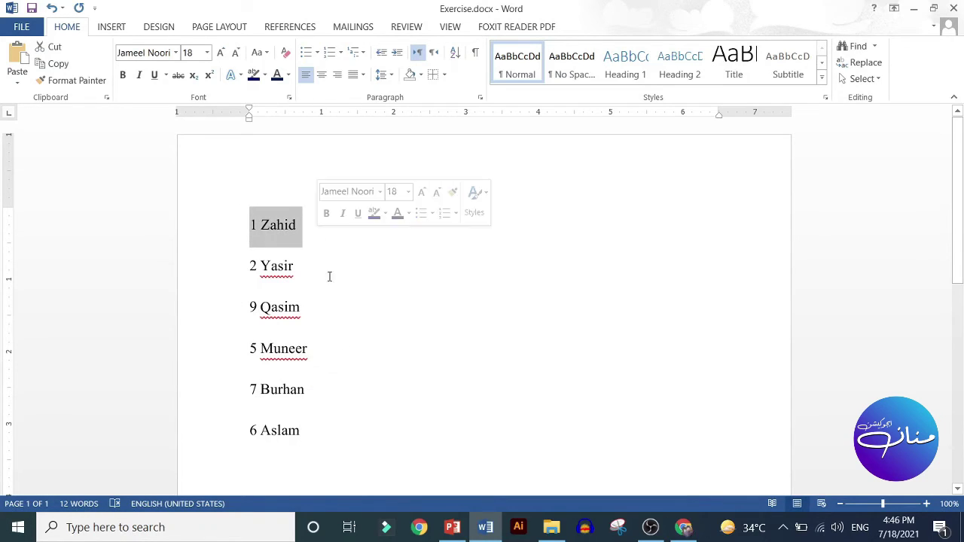
pyautogui.moveTo(313, 433)
pyautogui.mouseDown()
pyautogui.moveTo(250, 340)
pyautogui.moveTo(226, 240)
pyautogui.mouseUp()
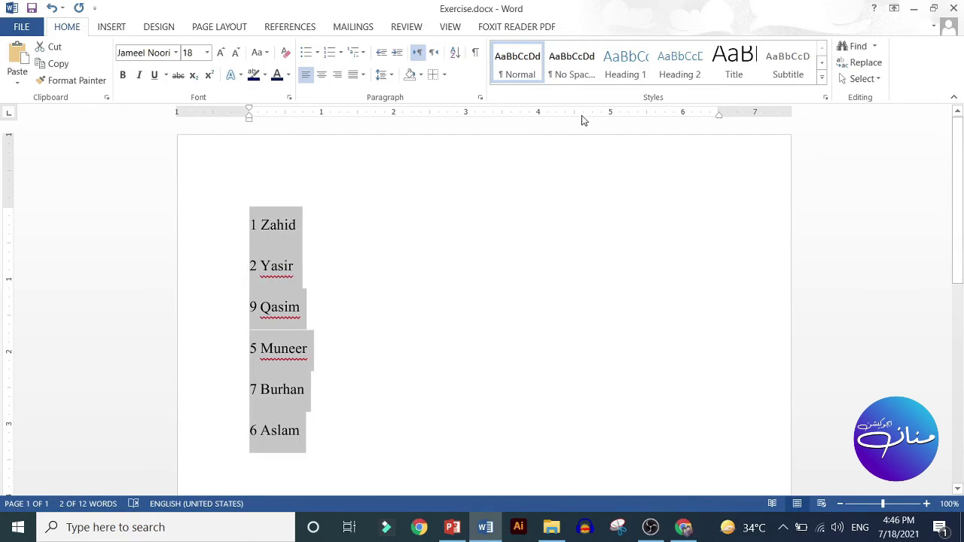
# Sort the list by Number in ascending order, then reselect the sorted names.
pyautogui.click(455, 52)
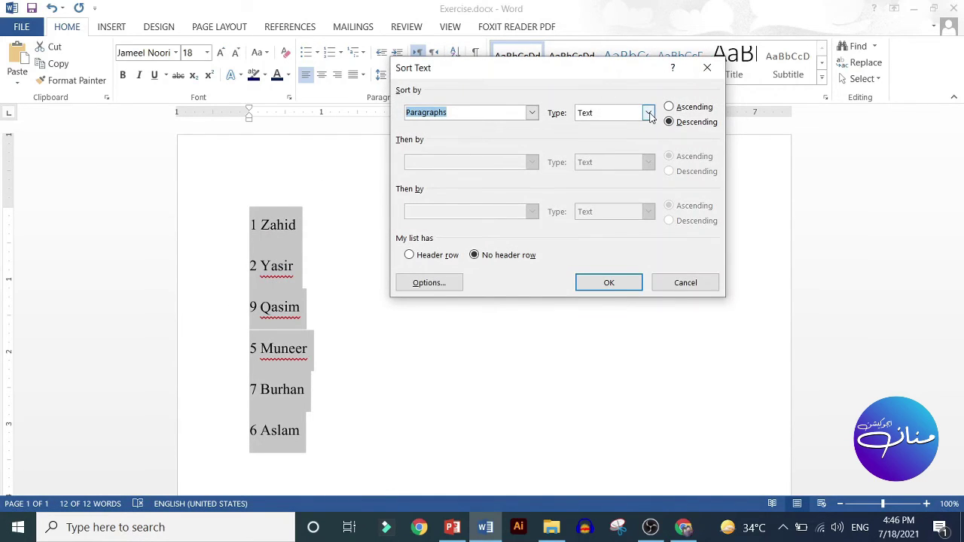
pyautogui.click(649, 113)
pyautogui.click(597, 136)
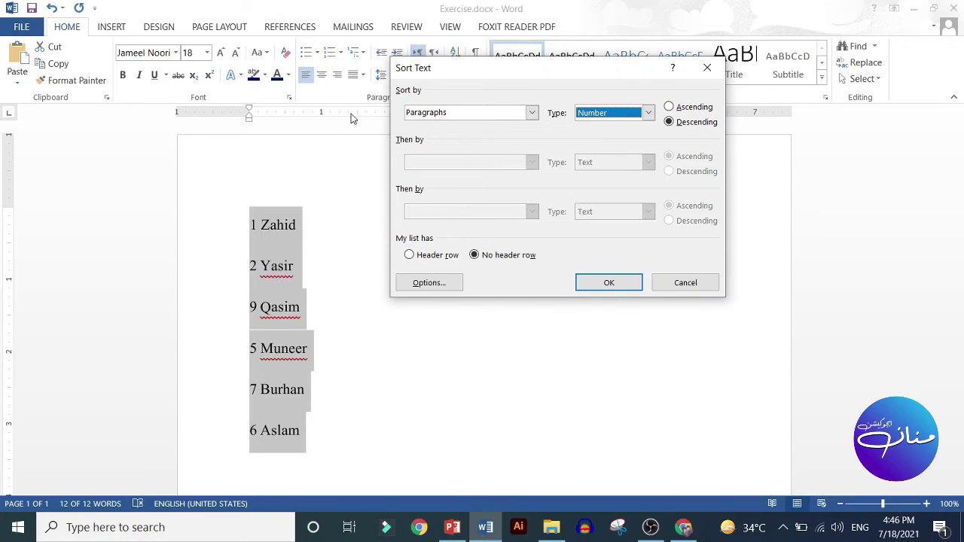
pyautogui.click(668, 106)
pyautogui.click(623, 283)
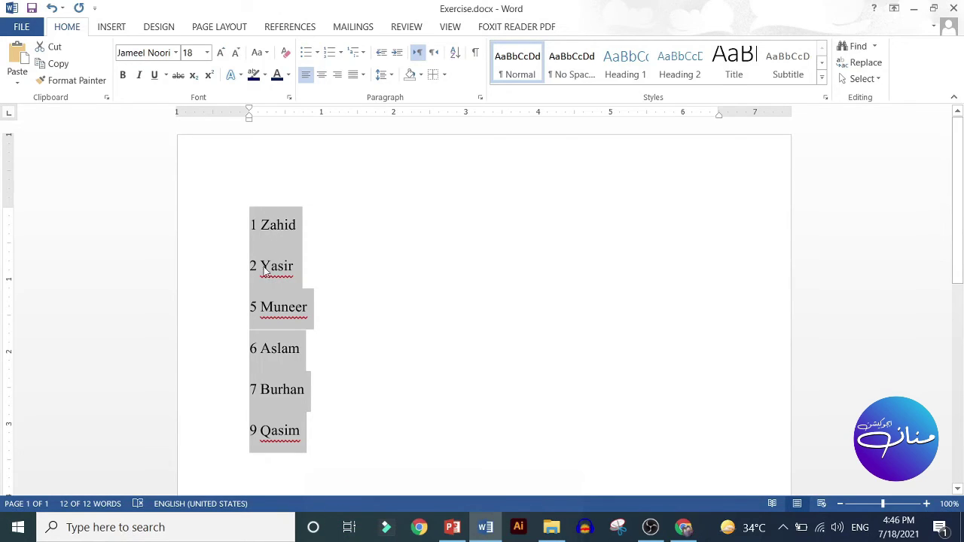
pyautogui.click(297, 314)
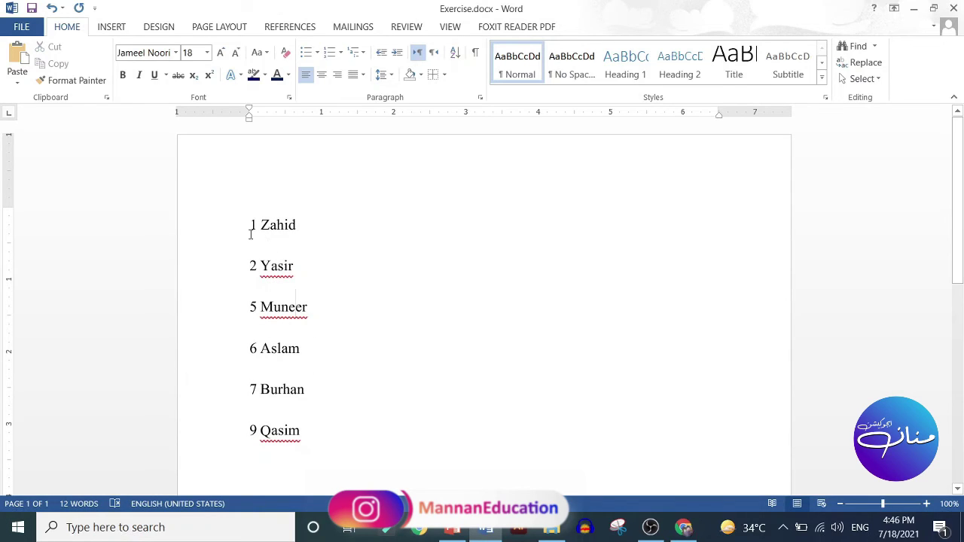
pyautogui.moveTo(248, 229); pyautogui.dragTo(304, 431)
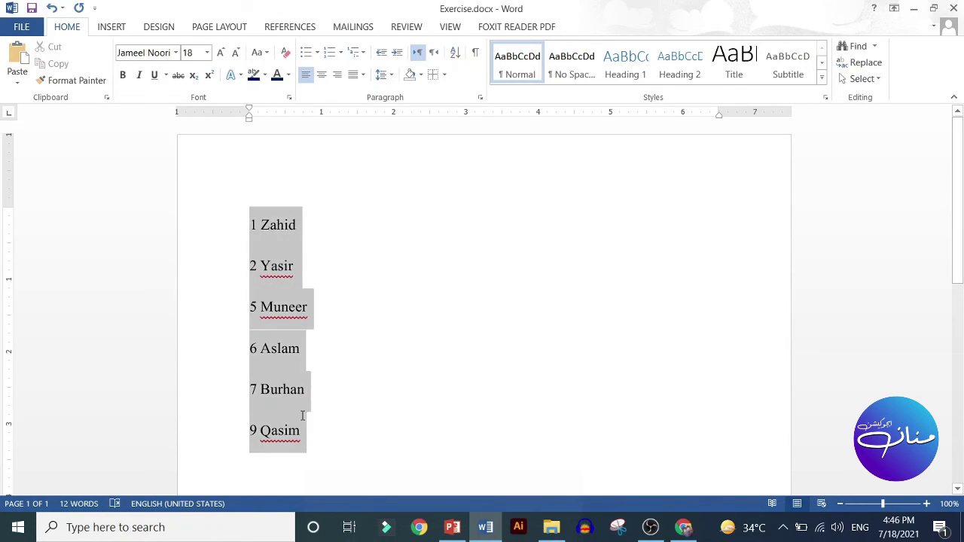
pyautogui.click(375, 290)
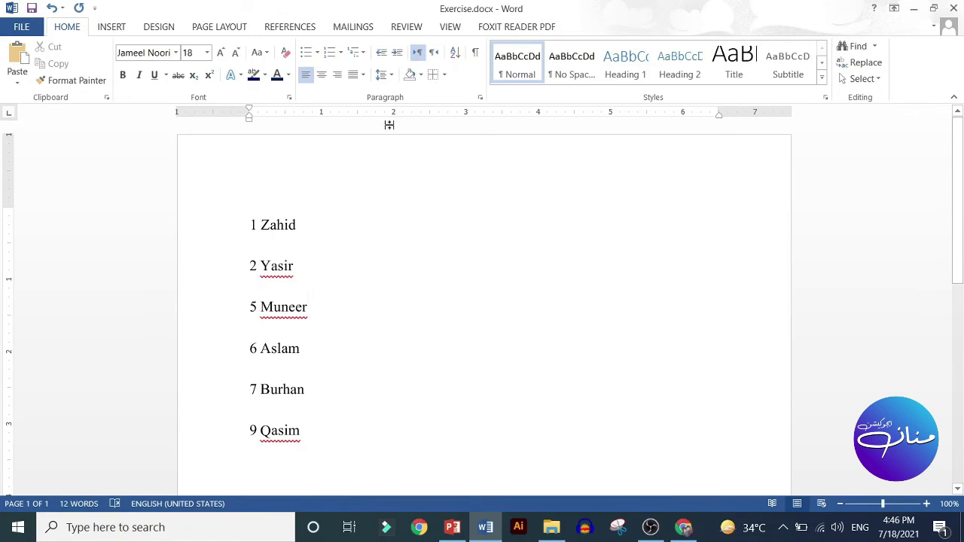
pyautogui.moveTo(317, 441)
pyautogui.mouseDown()
pyautogui.moveTo(203, 291)
pyautogui.moveTo(231, 219)
pyautogui.mouseUp()
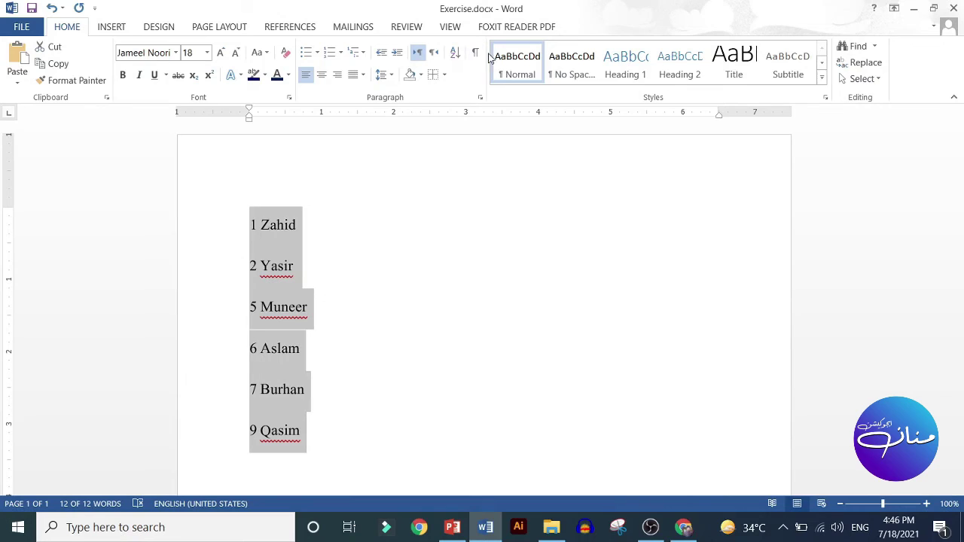
# Undo the numeric sort, paste the Newton paragraph over the list, and select it.
pyautogui.hotkey('ctrl', 'z')
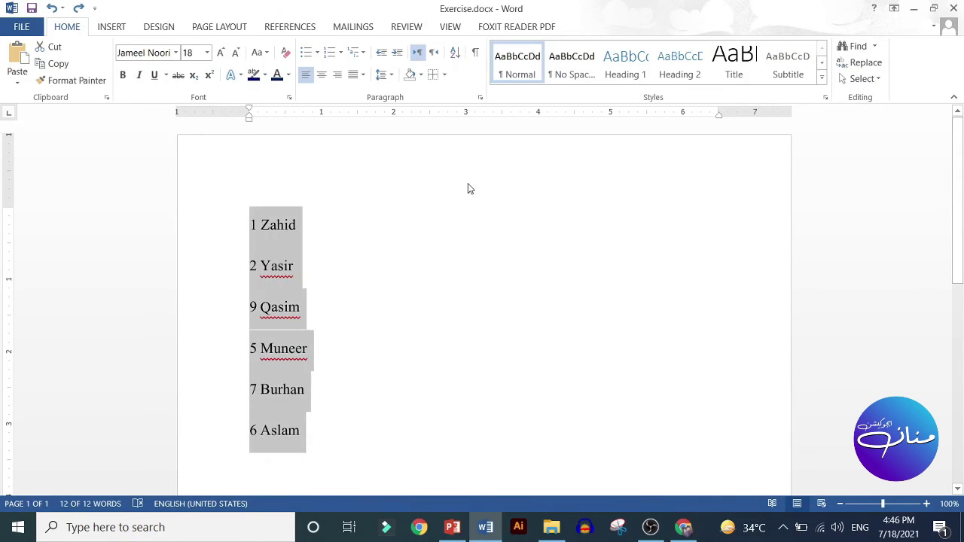
pyautogui.write('When Newton was three, his mother remarried and went to live with her new husband, the Reverend Barnabas Smith, leaving her son in the care of his maternal grandmother, Margery Ayscough (née Blythe). Newton disliked his stepfather and maintained some enmity towards his mother for marrying him, as revealed by this entry in a list of sins committed up to the age of 19: "Threatening my father and mother Smith to burn them and the house over them."[9] Newton\'s mother had three children (Mary, Benjamin and Hannah) from her second marriage.[10]')
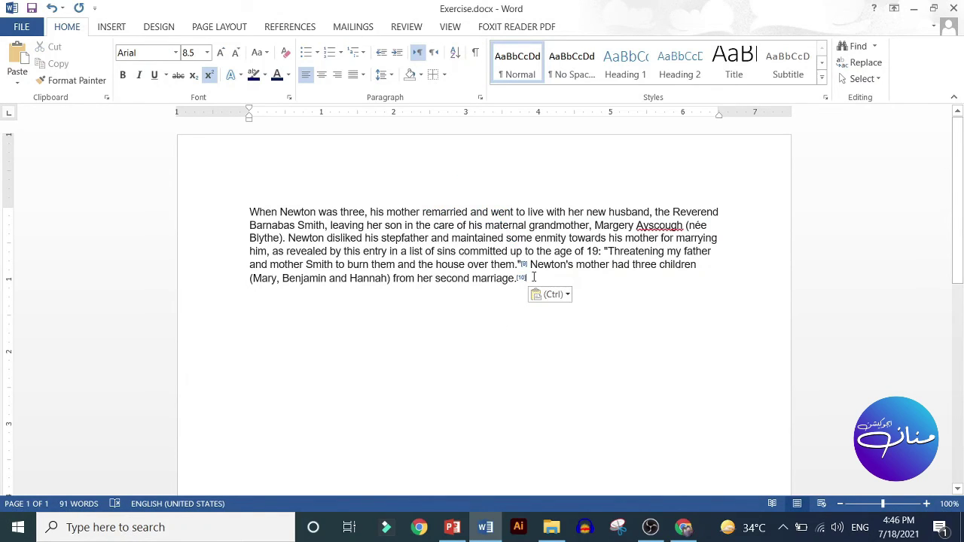
pyautogui.moveTo(533, 277); pyautogui.dragTo(249, 212)
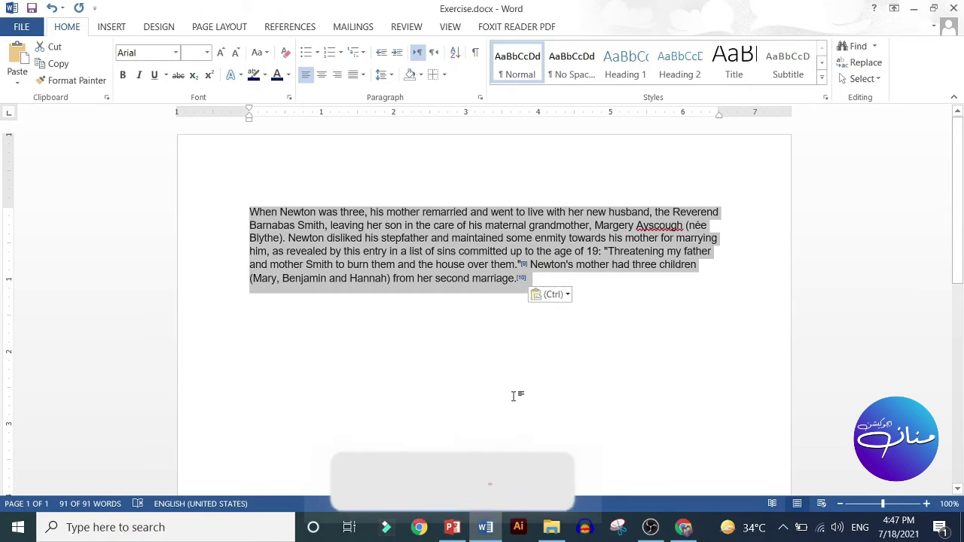
# Replace the paragraph with 'Pakistan is my homeland. I love Pakistan.' and a sentence giving the writer's name.
pyautogui.press('Delete')
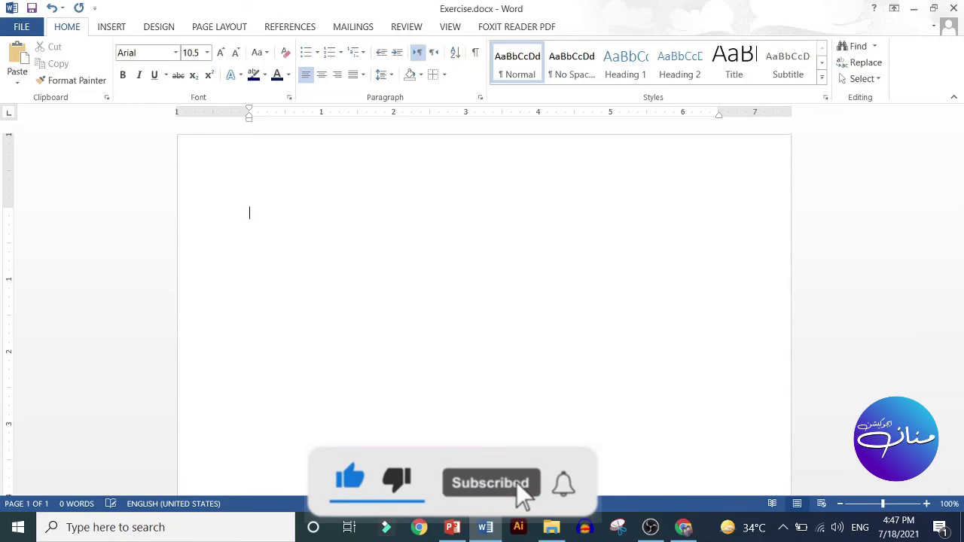
pyautogui.write('pakistan is my')
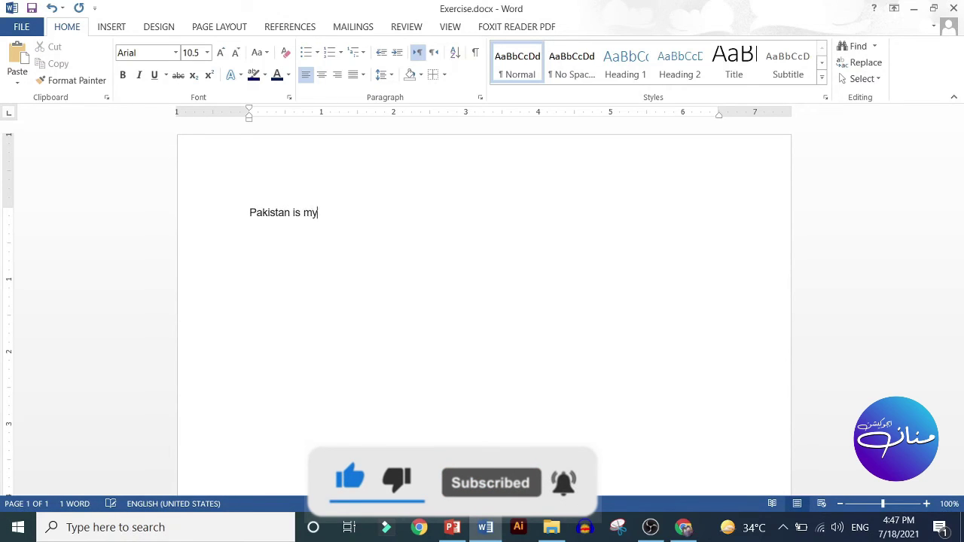
pyautogui.write(' homeland')
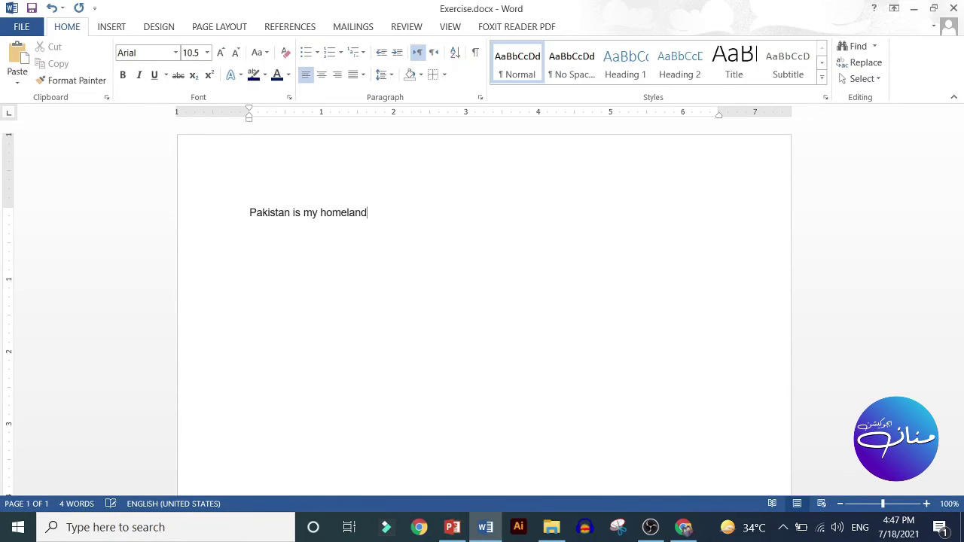
pyautogui.write('. I lov')
pyautogui.write('e Pakistan')
pyautogui.write('. My na')
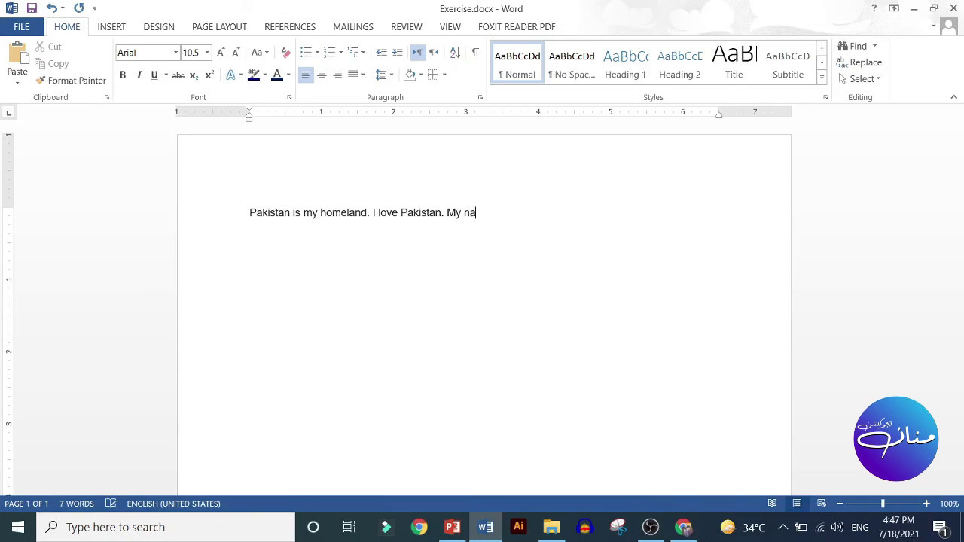
pyautogui.write('me is ')
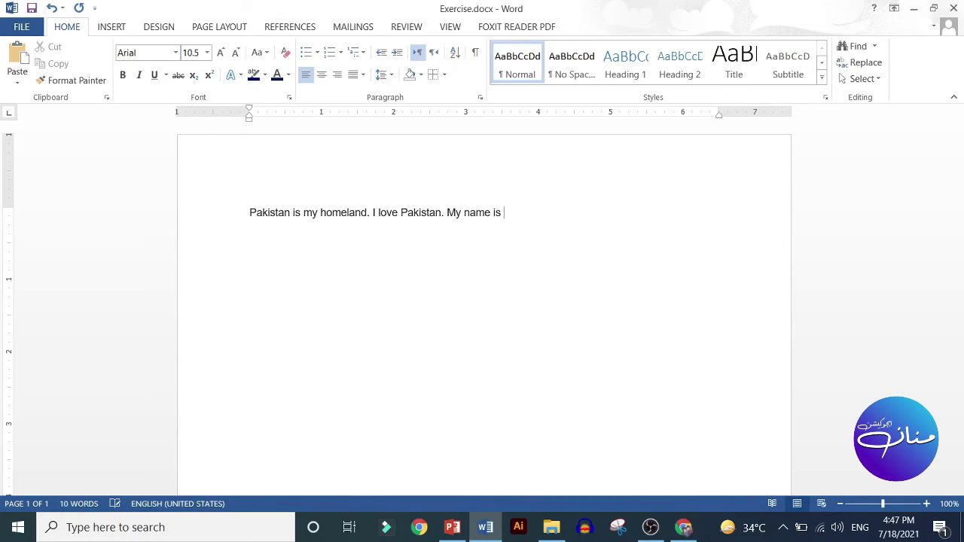
pyautogui.write('A M')
pyautogui.press('BackSpace')
pyautogui.write('bdul man')
pyautogui.write('nan.')
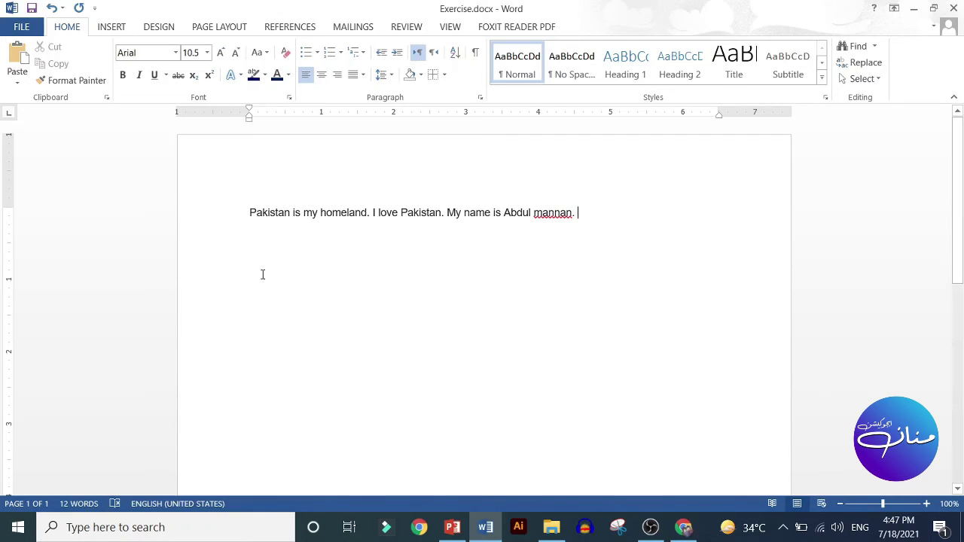
pyautogui.moveTo(271, 213)
pyautogui.press('Return')
# Type the lines Pakistan and India below the sentence.
pyautogui.write('paksi')
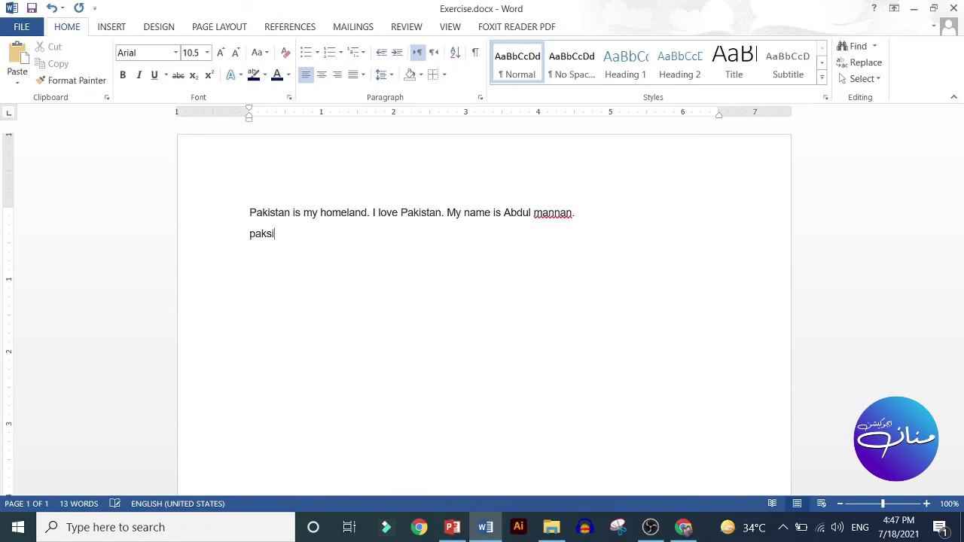
pyautogui.press('BackSpace')
pyautogui.press('BackSpace')
pyautogui.write('itsa')
pyautogui.press('BackSpace')
pyautogui.press('BackSpace')
pyautogui.write('an')
pyautogui.write('Ind')
pyautogui.write('ia')
# Correct the misspelled 'Pakitan' to 'Pakistan' using the spelling suggestion.
pyautogui.rightClick(279, 230)
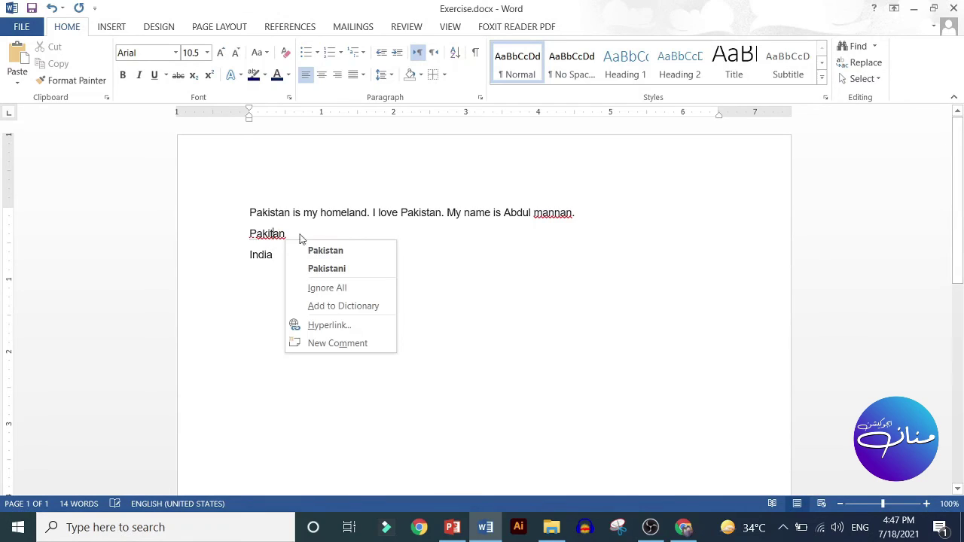
pyautogui.click(331, 250)
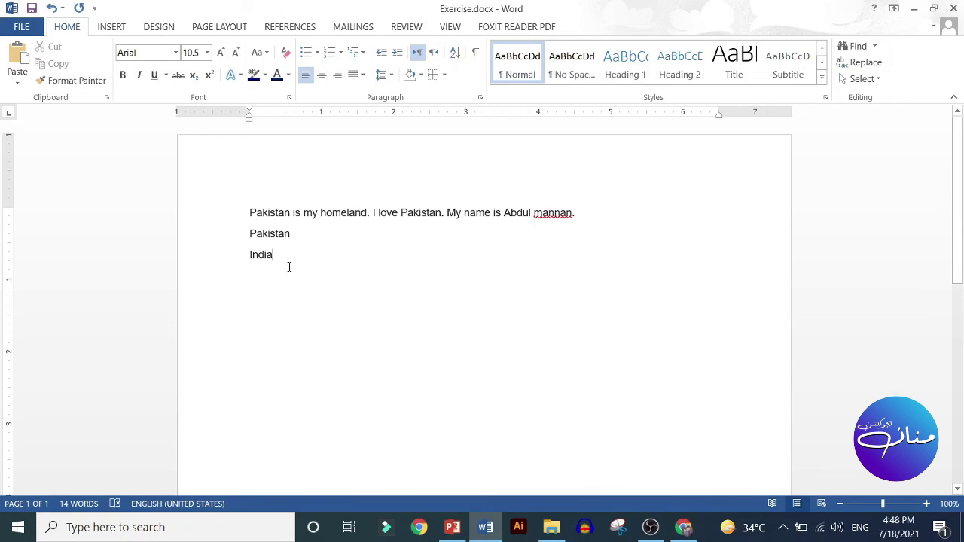
pyautogui.click(209, 213)
pyautogui.click(430, 346)
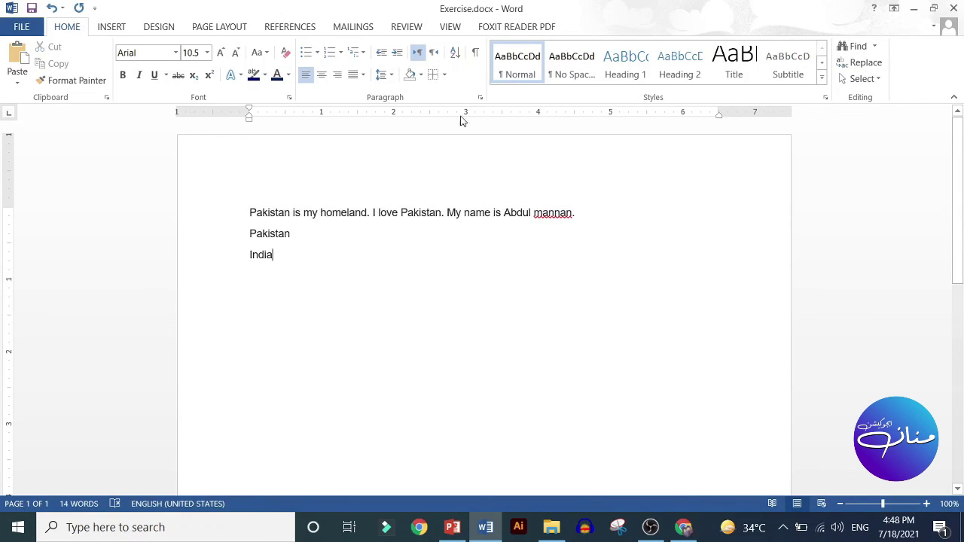
# Turn on Show/Hide ¶ and inspect the pilcrow ending line 1, leaving the cursor after India.
pyautogui.click(475, 52)
pyautogui.moveTo(578, 213); pyautogui.dragTo(587, 213)
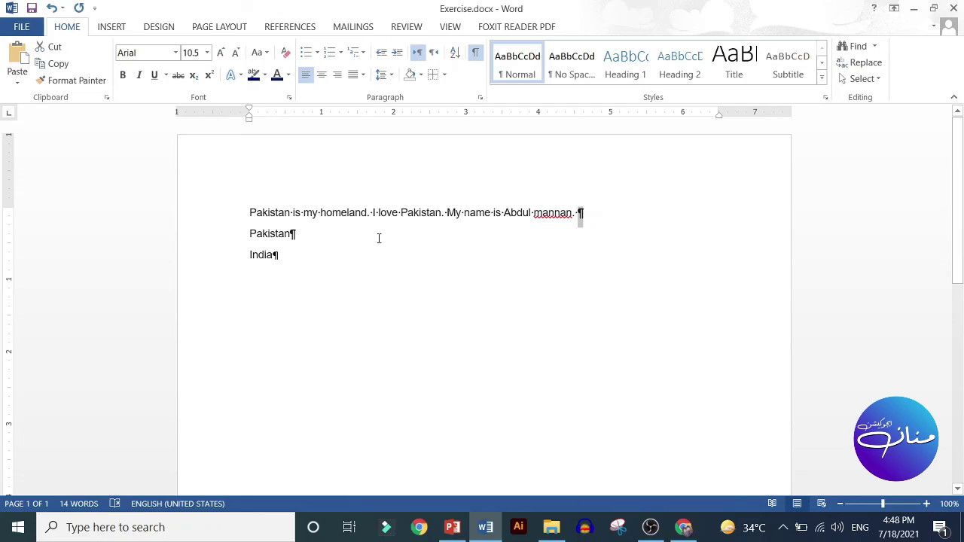
pyautogui.click(321, 213)
pyautogui.click(398, 278)
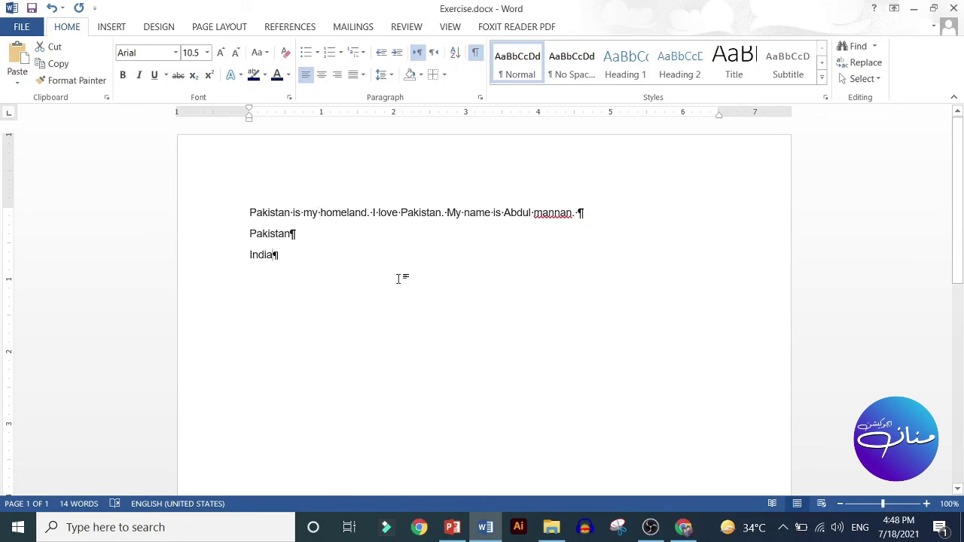